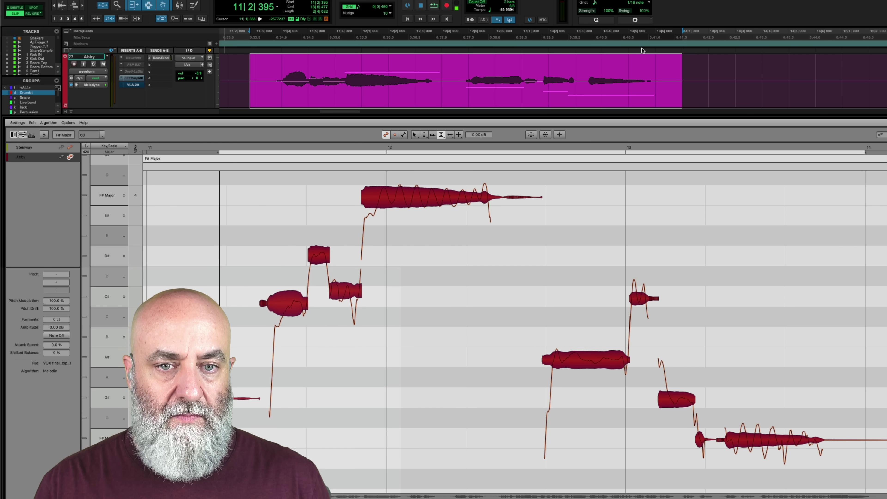
Compare the original Abby vocal with the processed AbyPostProc track by playing each in turn.
key(space)
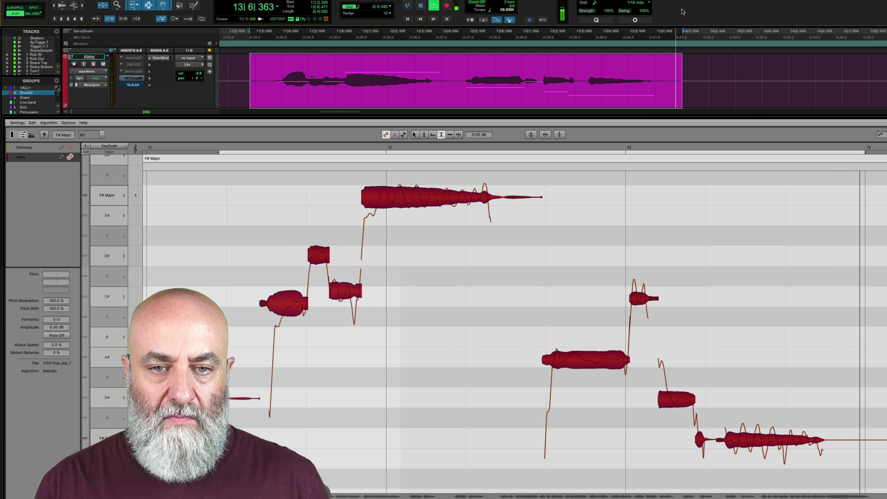
key(shift+m)
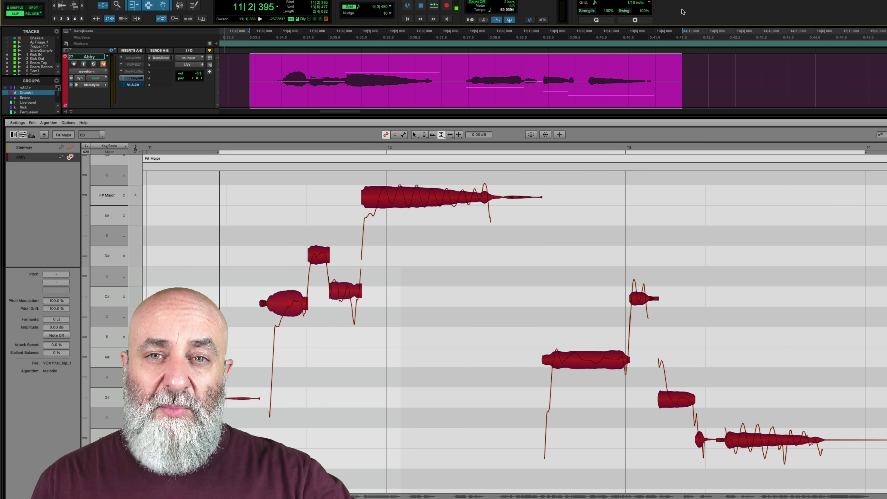
key(semicolon)
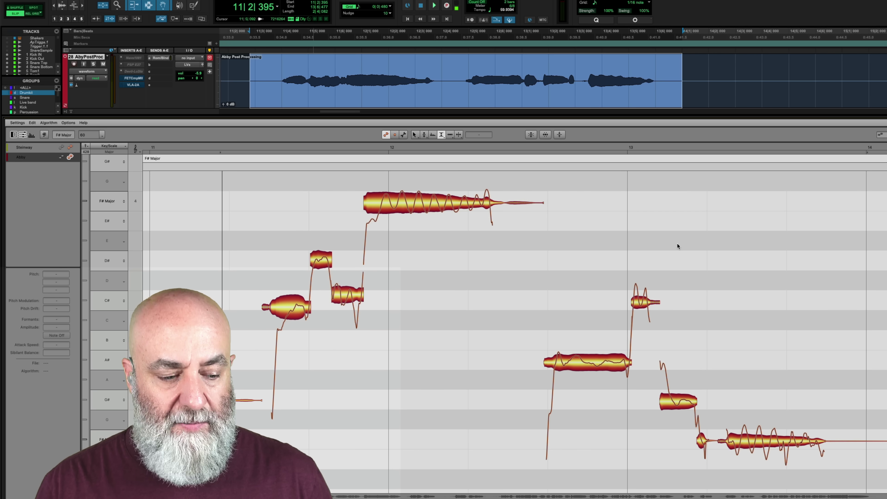
key(space)
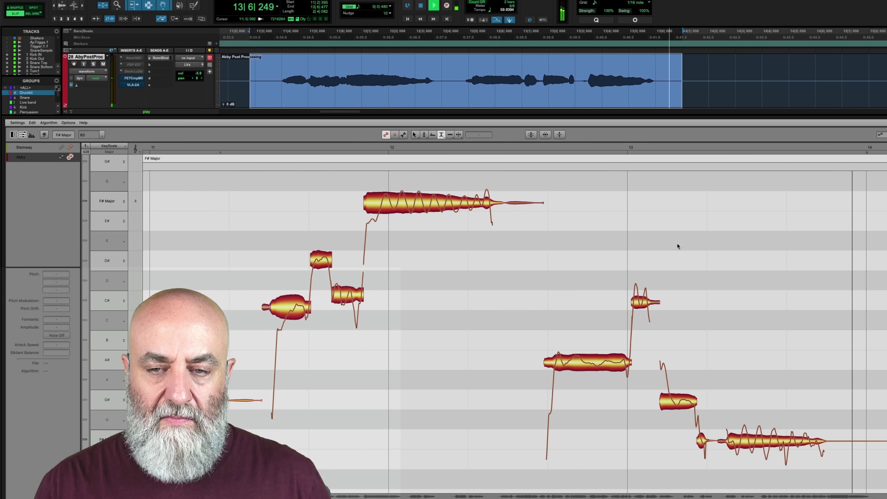
key(space)
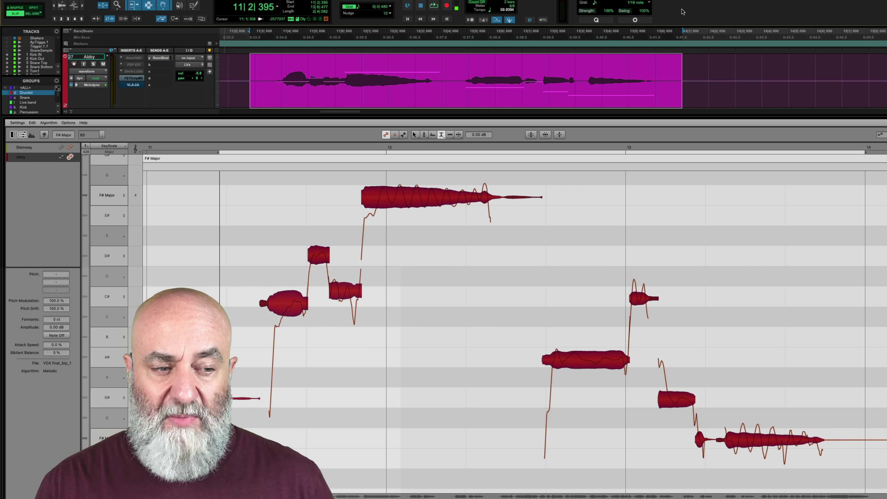
key(space)
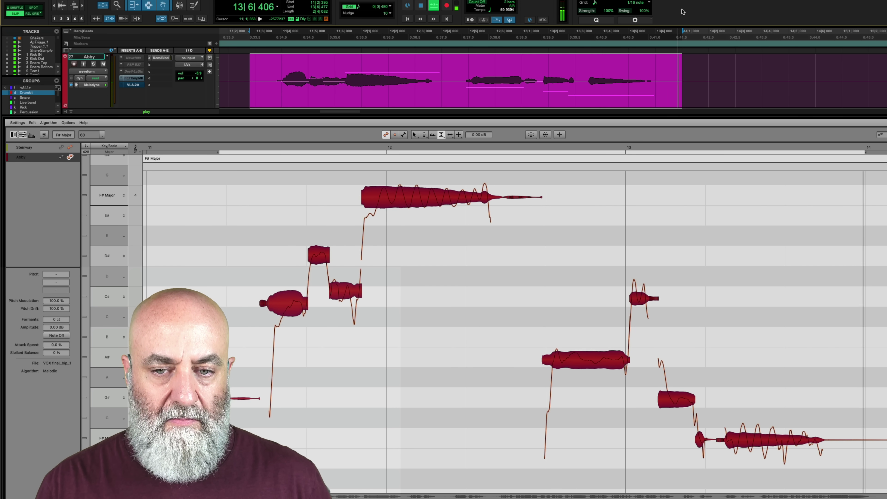
key(space)
key(semicolon)
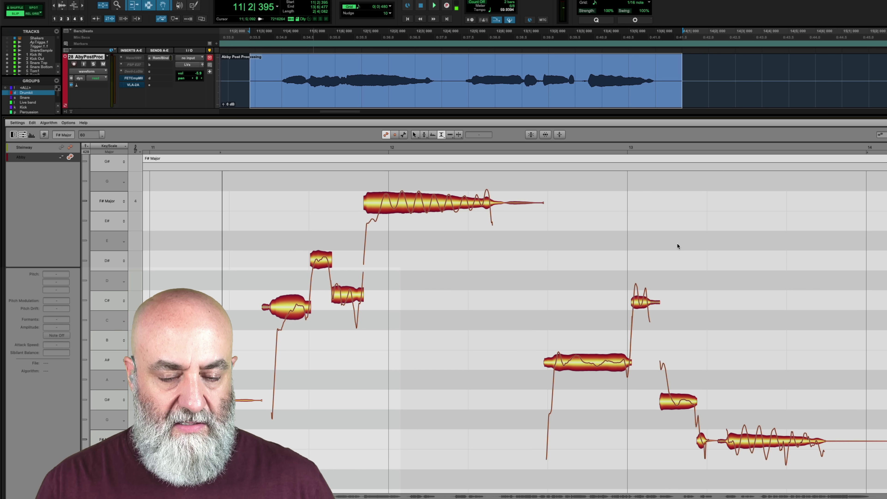
key(space)
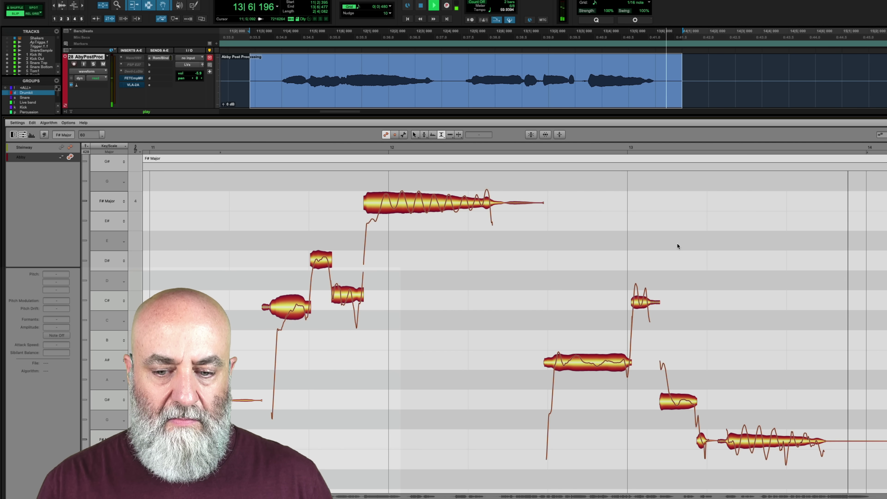
key(space)
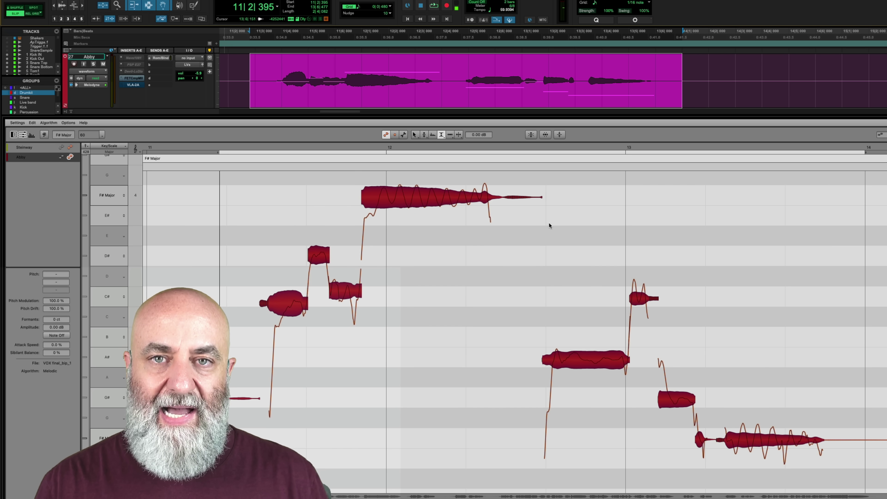
Deselect all notes and select the long held note at bar 12 with the Amplitude Tool.
click(490, 287)
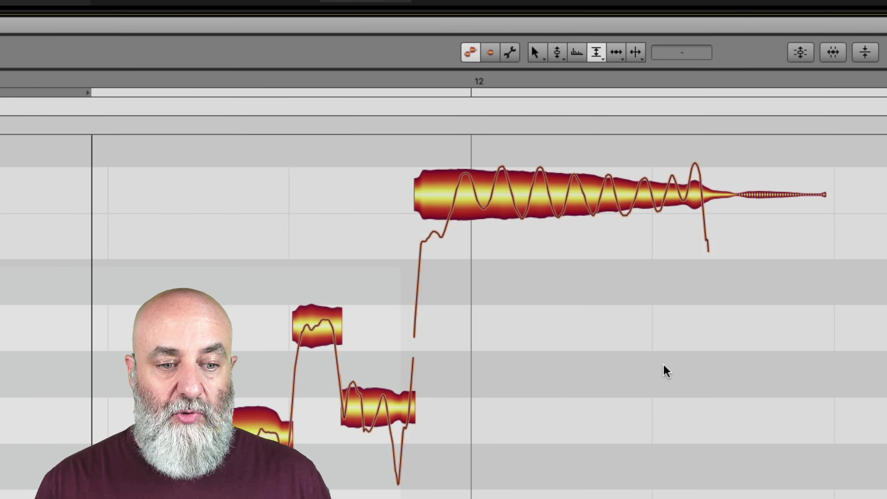
right_click(470, 275)
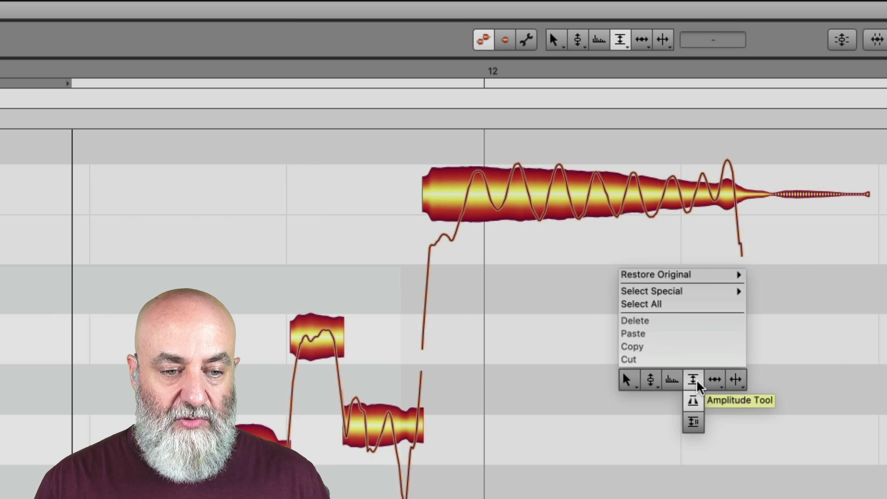
click(698, 381)
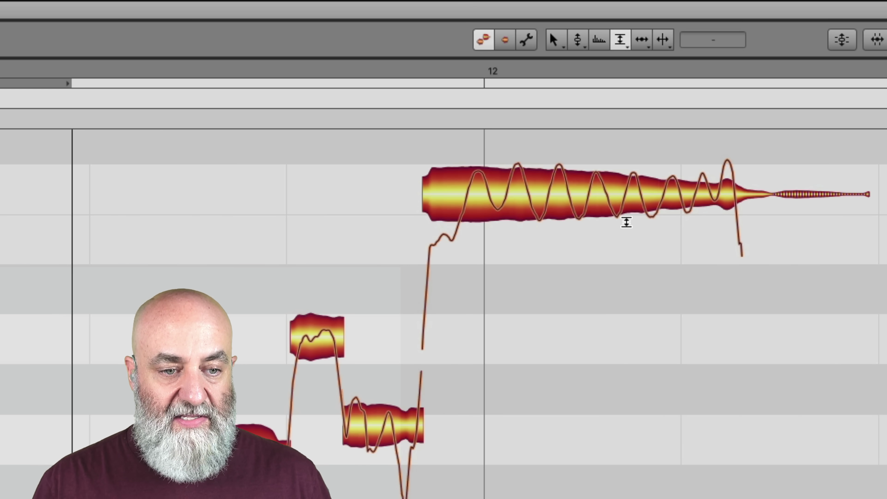
click(617, 192)
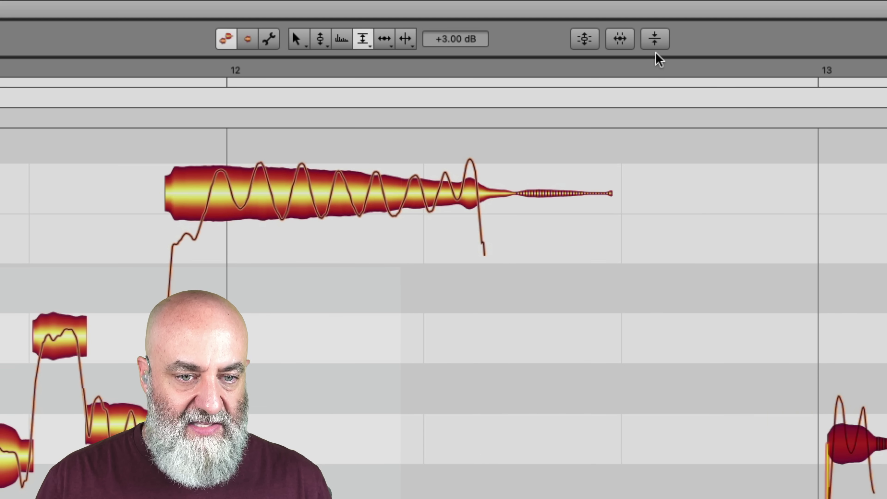
Open and cancel the quiet/loud levelling options, then marquee-select every note in the phrase.
click(657, 43)
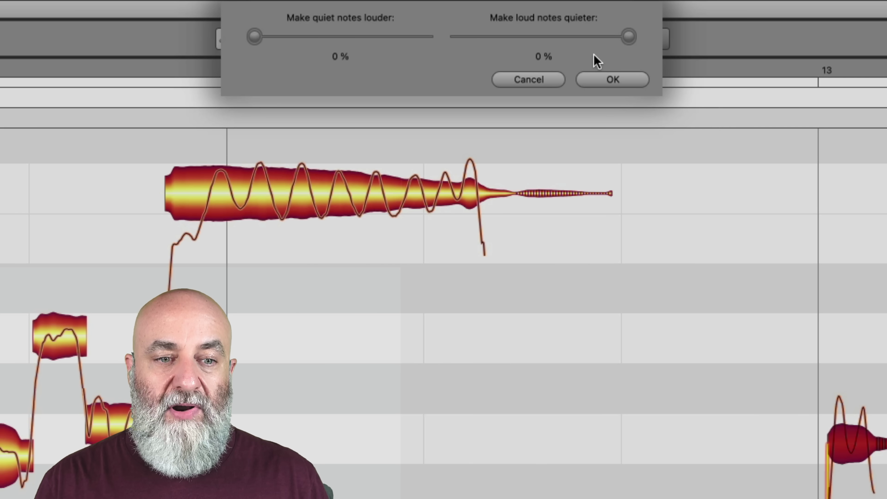
click(546, 86)
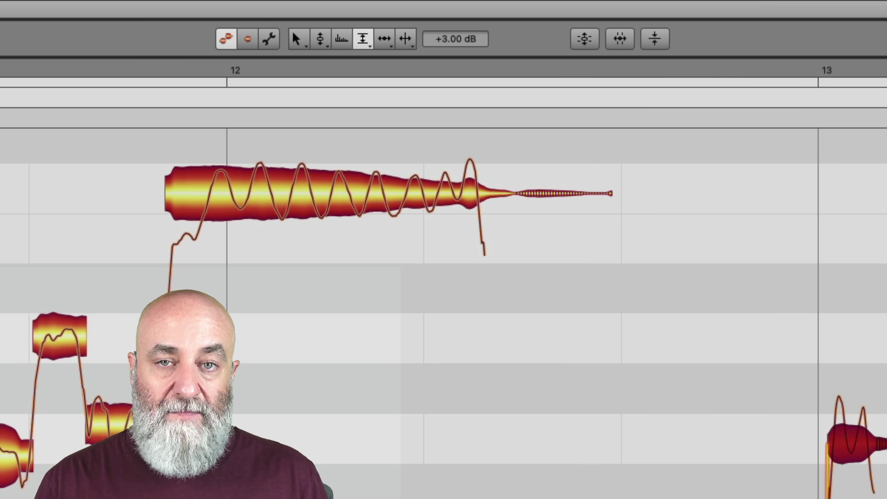
drag(210, 184, 825, 454)
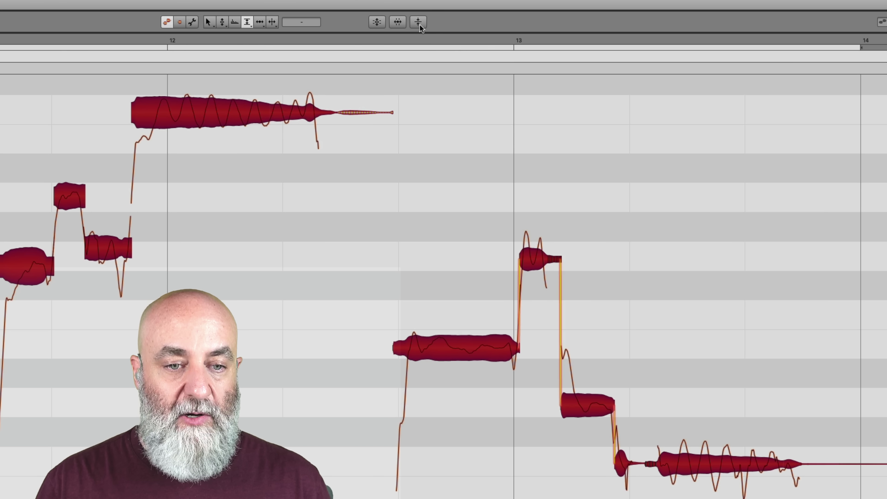
Preview boosting quiet notes in the levelling options, then cancel without applying.
click(420, 24)
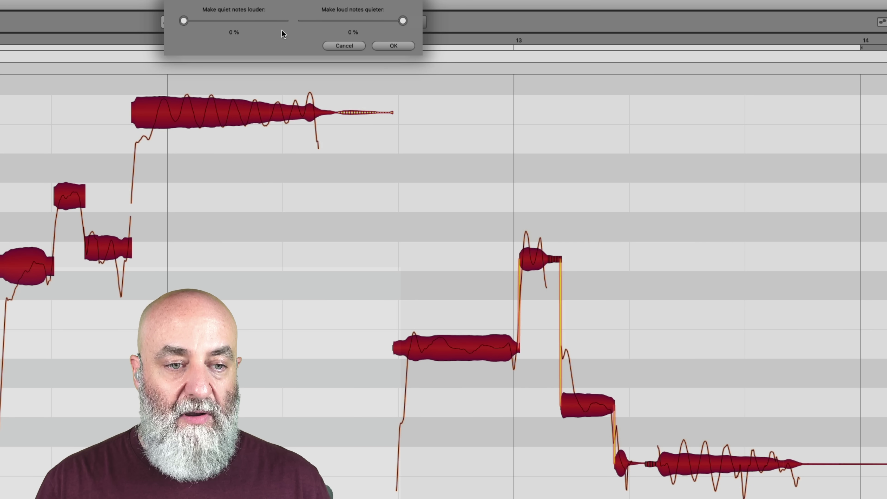
drag(184, 21, 152, 30)
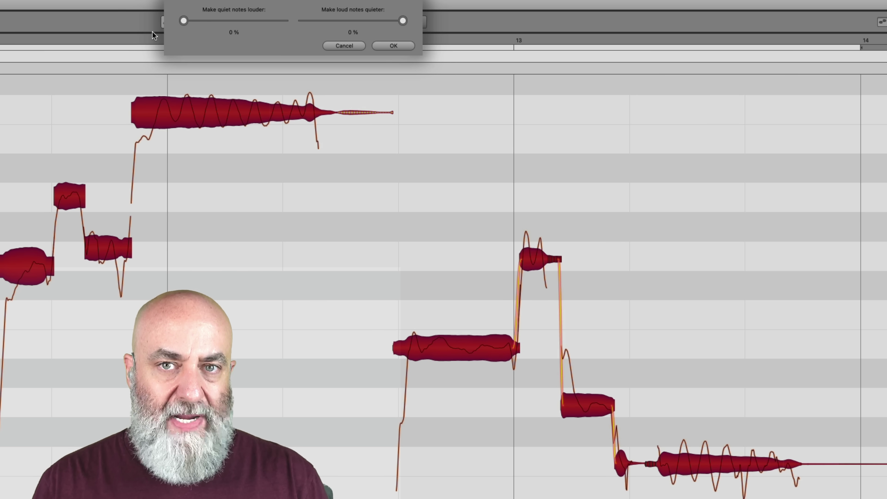
click(333, 48)
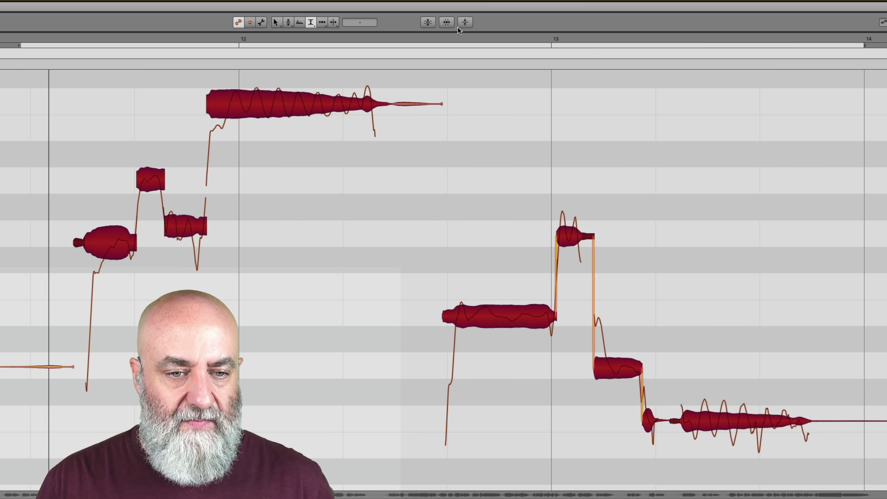
Apply levelling with Make quiet notes louder at 100 % and Make loud notes quieter at 0 %.
click(464, 22)
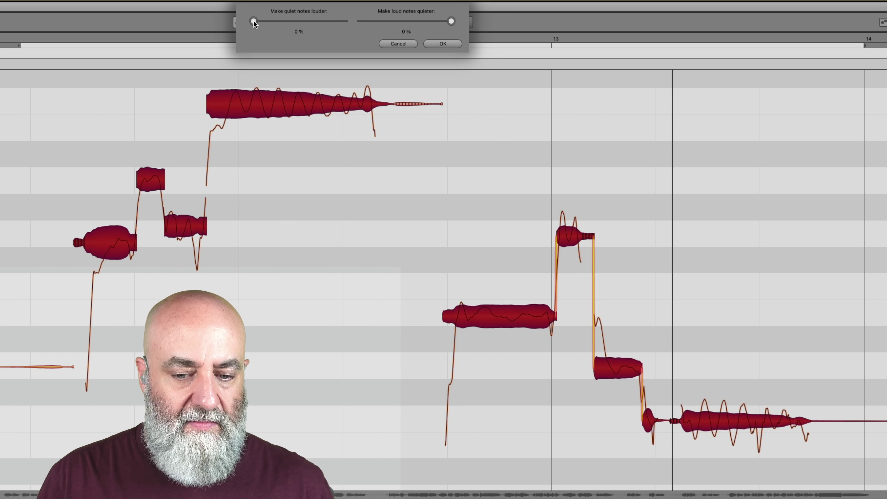
drag(258, 21, 359, 28)
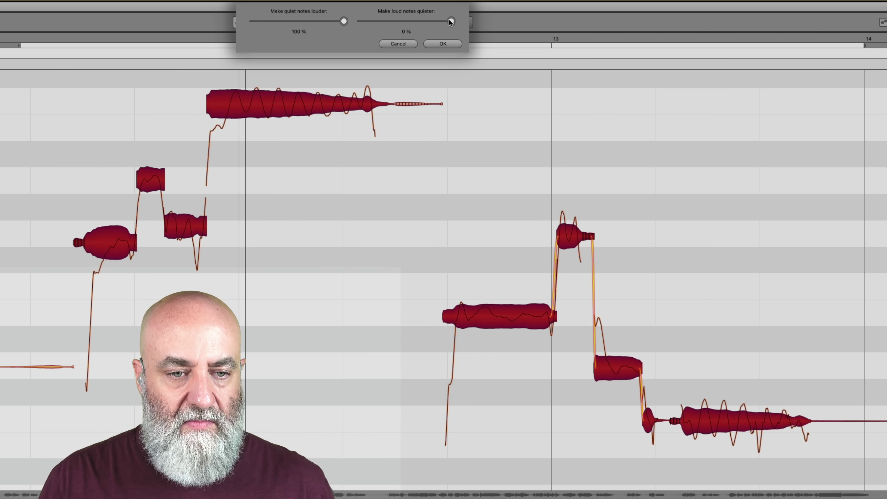
drag(451, 21, 351, 27)
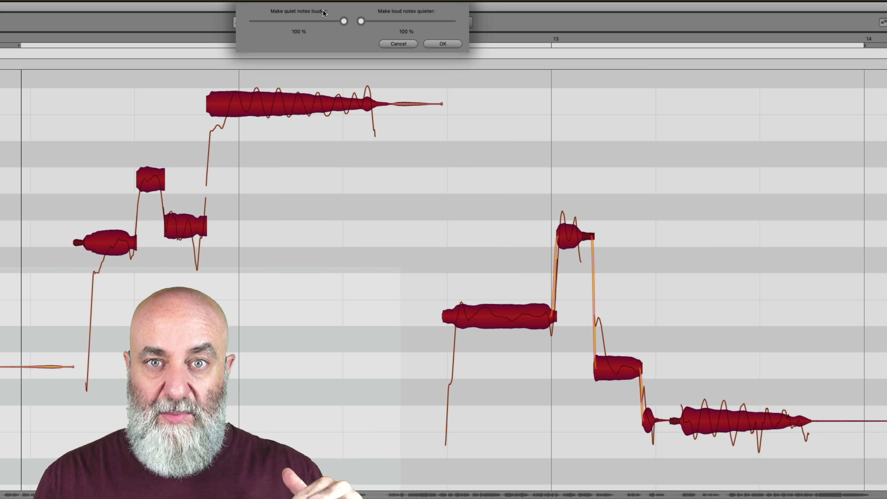
drag(362, 21, 457, 28)
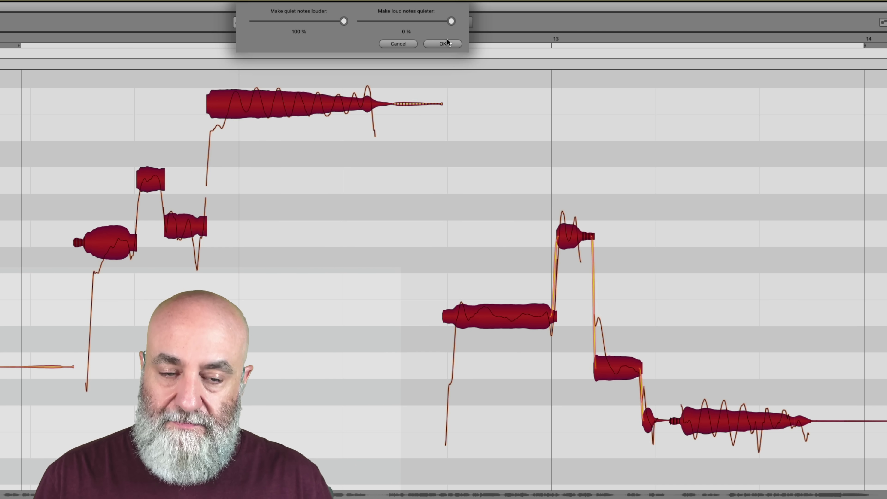
click(444, 43)
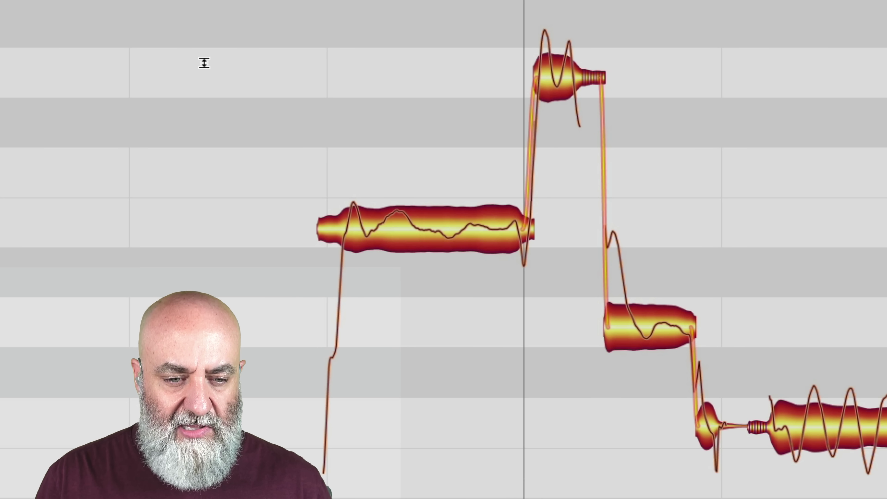
Play the levelled vocal, then add a fade-in to the A#3 note and curve its shape upward.
key(space)
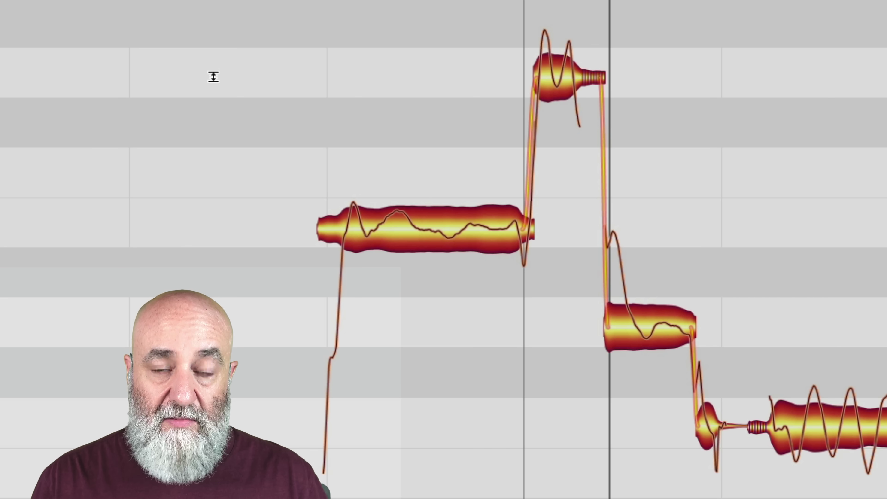
right_click(167, 13)
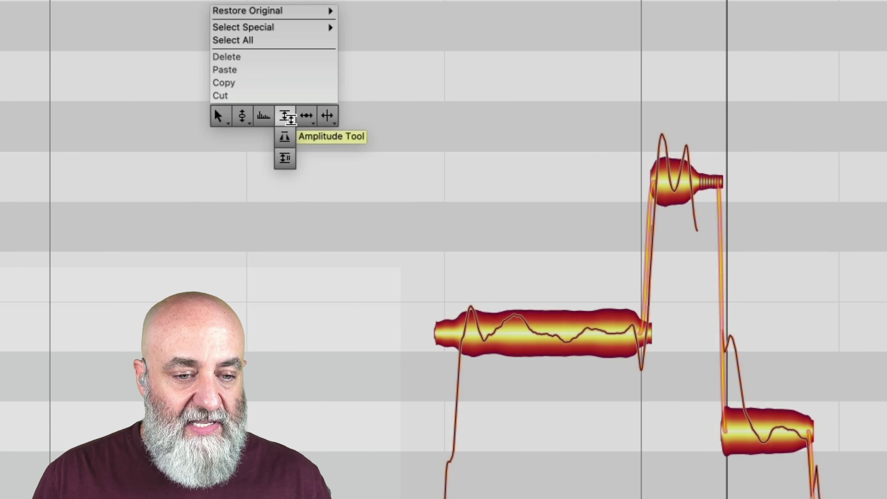
click(287, 139)
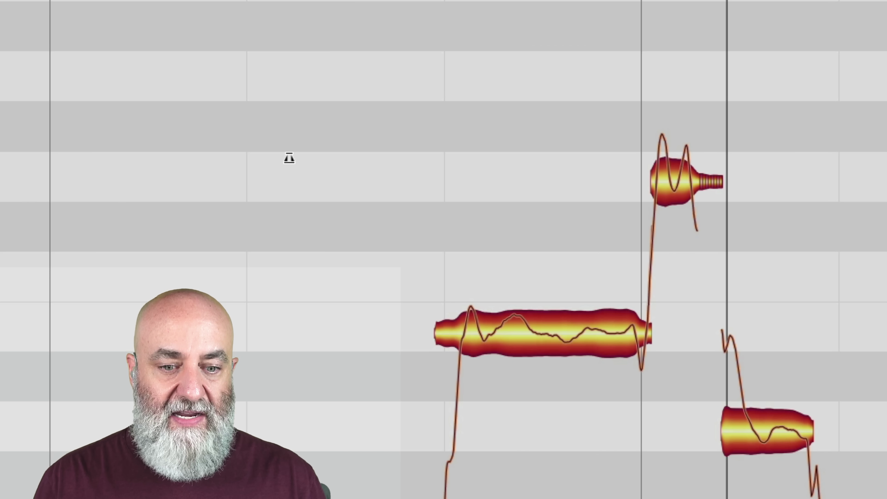
click(437, 334)
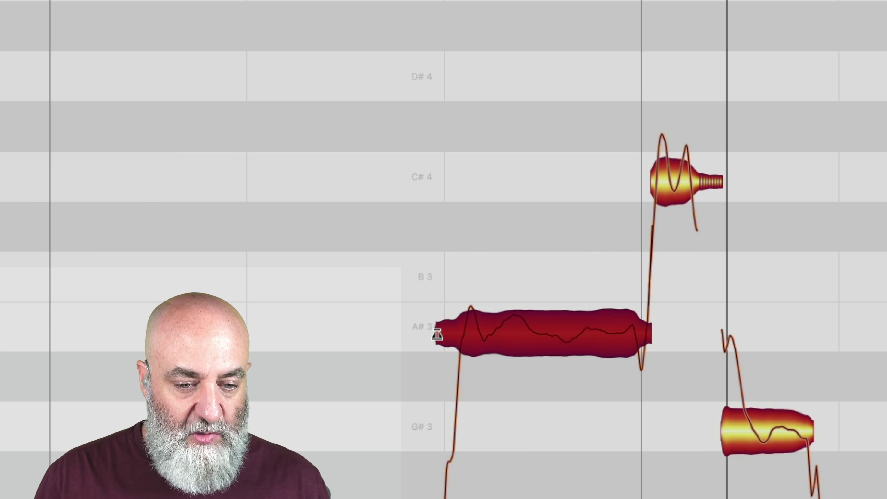
drag(437, 335, 468, 344)
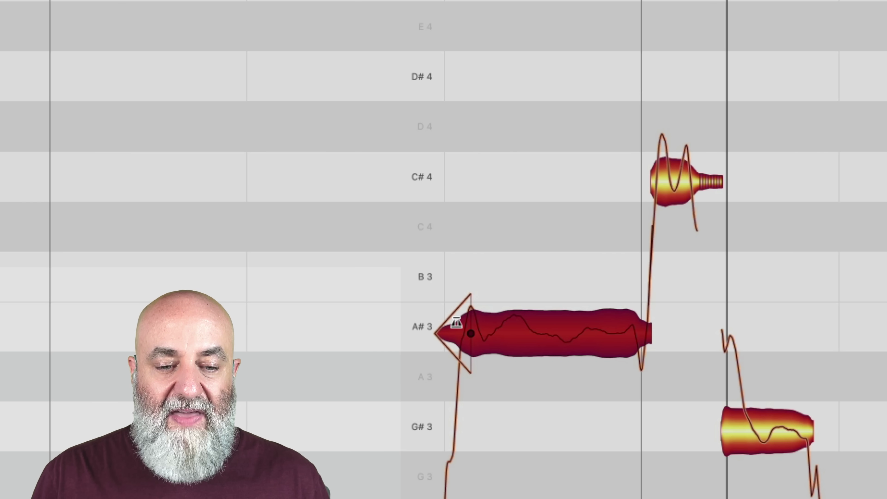
drag(456, 323, 459, 206)
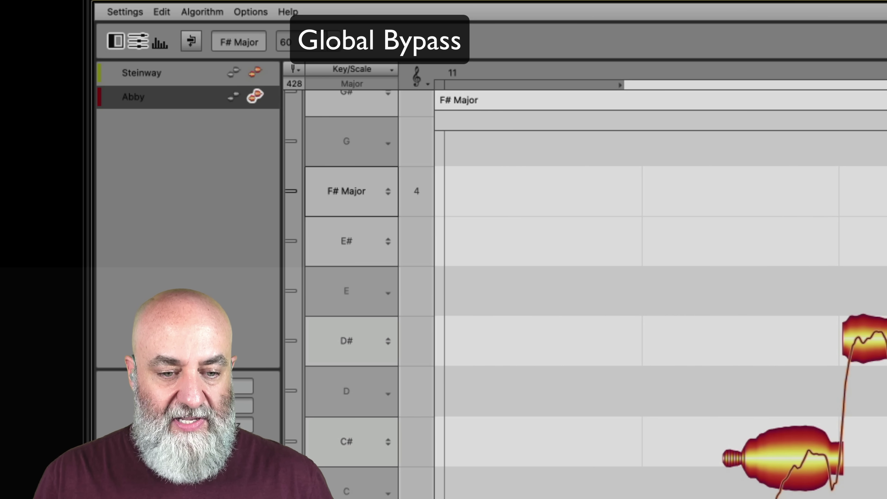
click(194, 40)
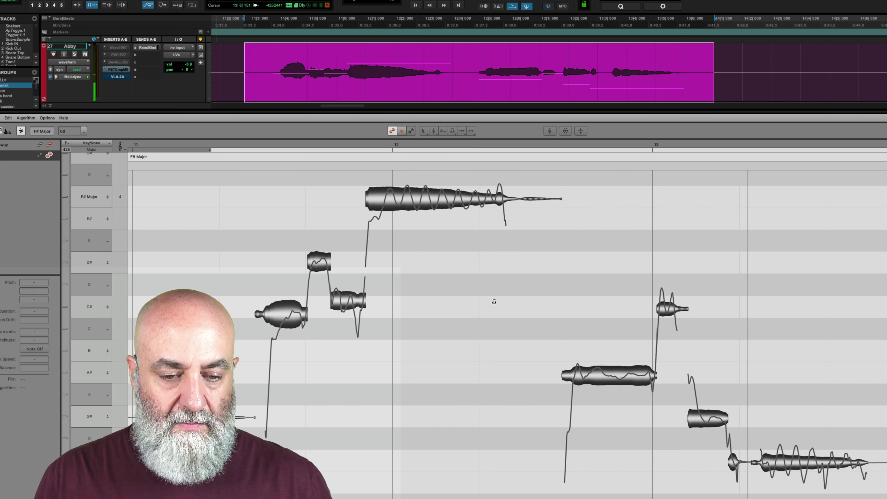
key(space)
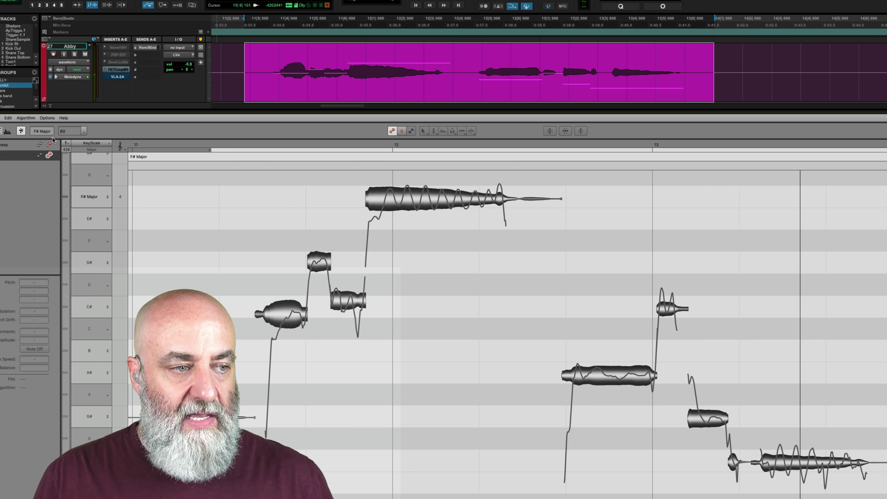
click(21, 131)
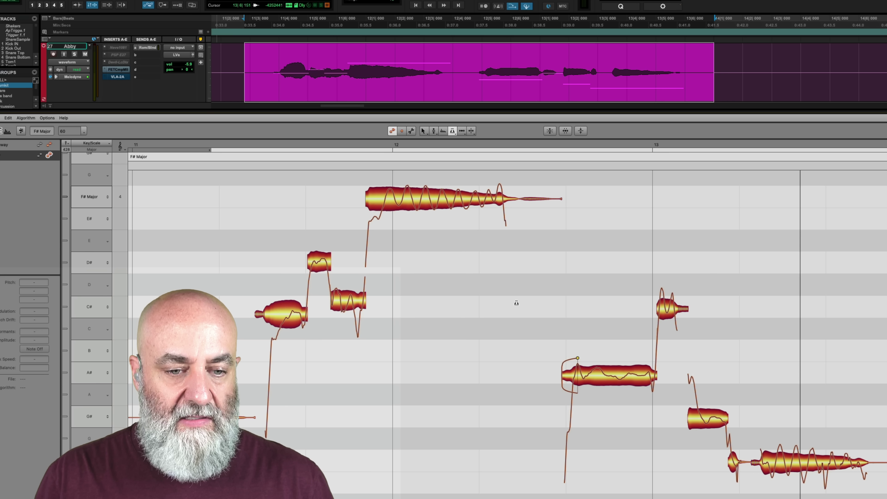
key(space)
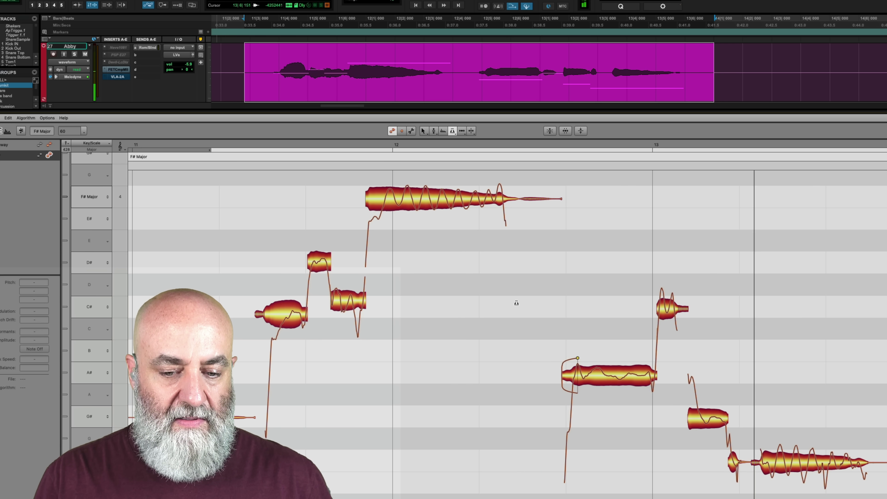
key(space)
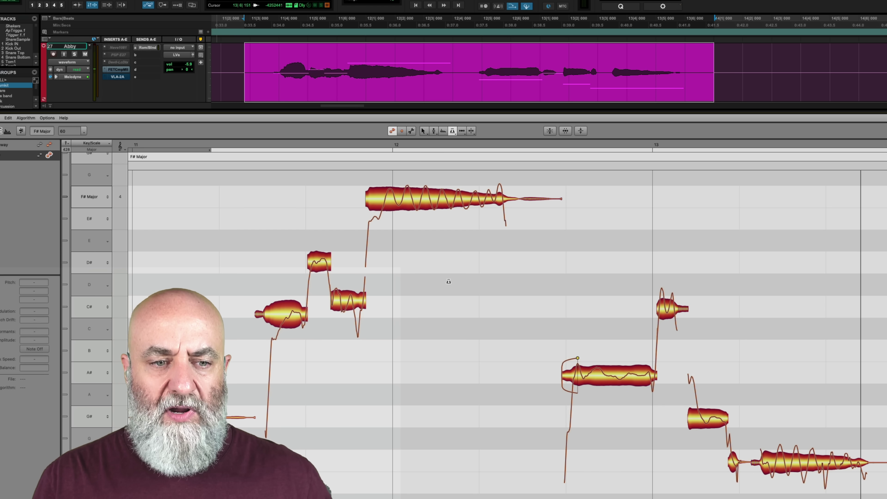
click(20, 131)
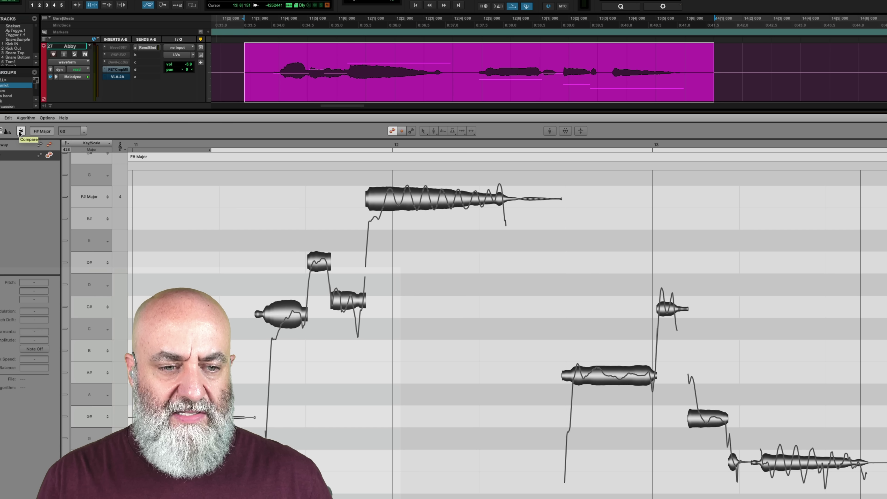
key(space)
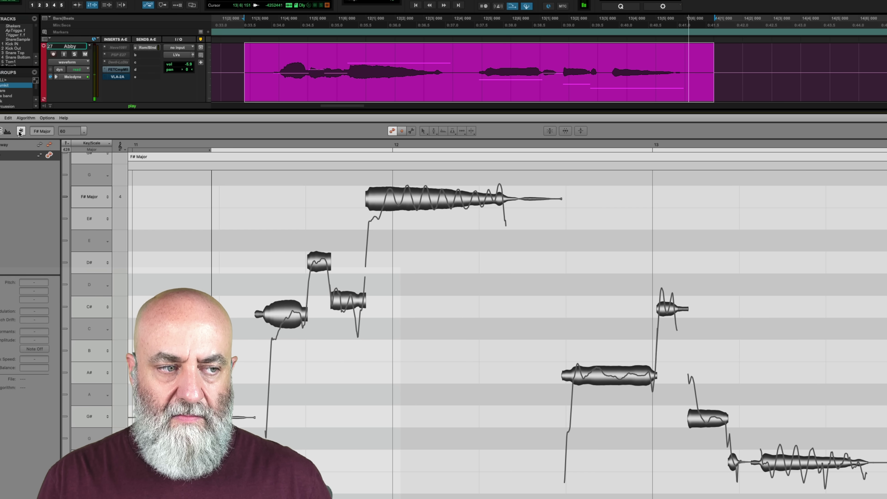
click(20, 131)
key(space)
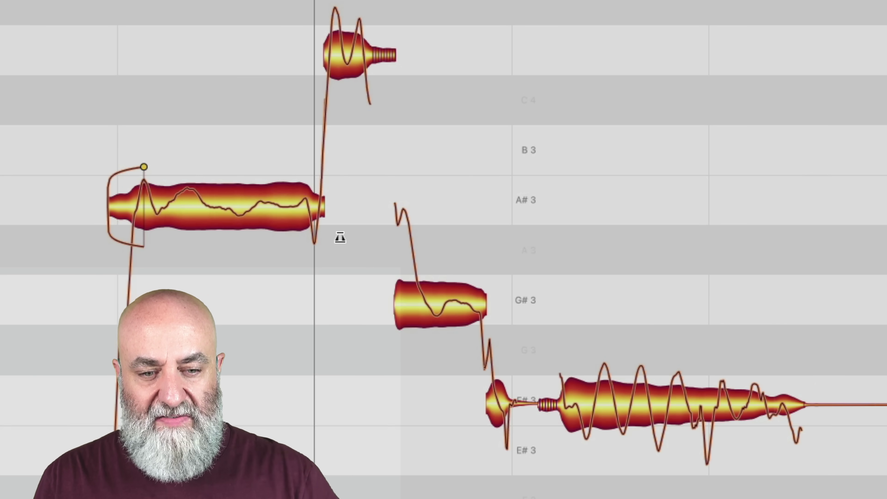
key(space)
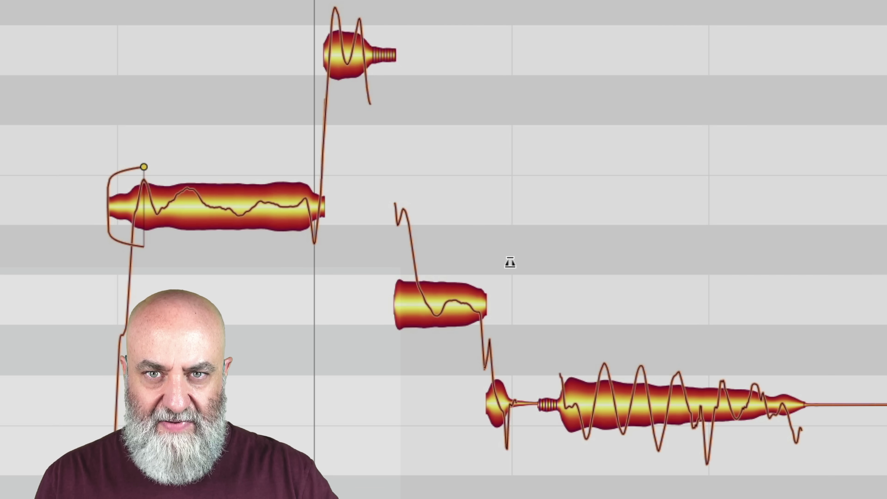
Select the long final note, play the phrase, and restore the note's selection after deselecting.
click(603, 394)
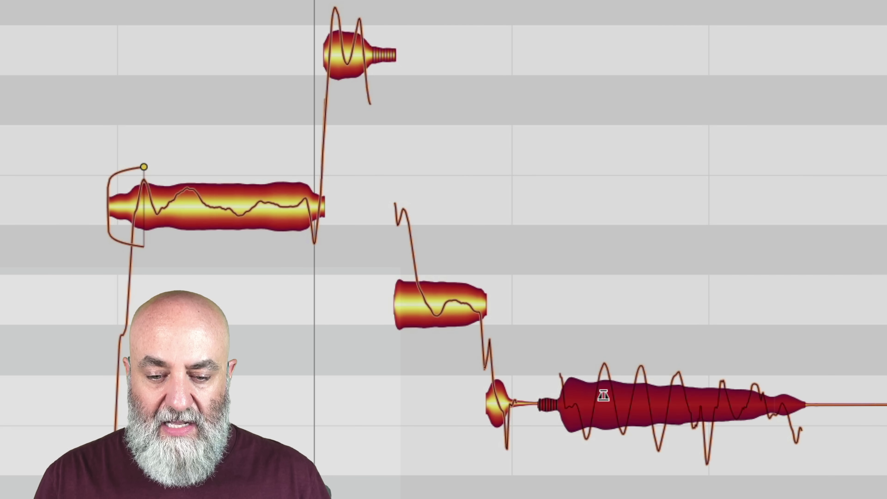
key(space)
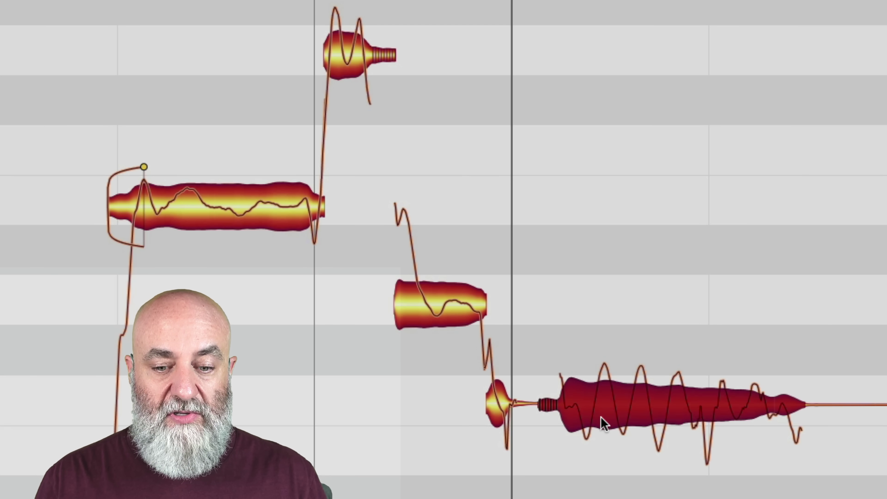
click(574, 298)
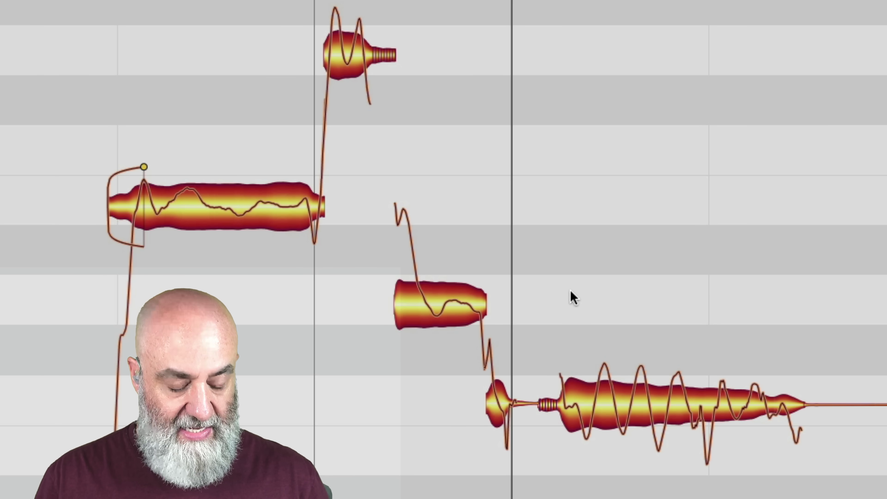
key(ctrl+z)
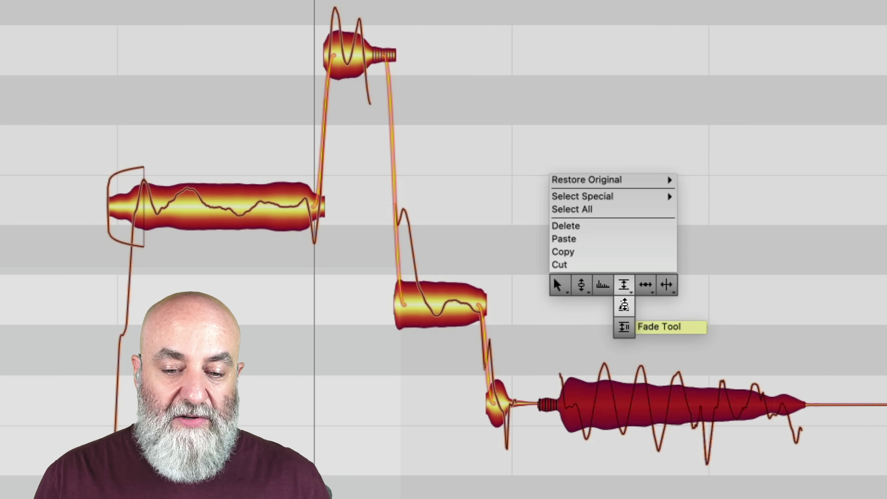
Fade the long final note from its start to its end with the Fade Tool.
click(624, 327)
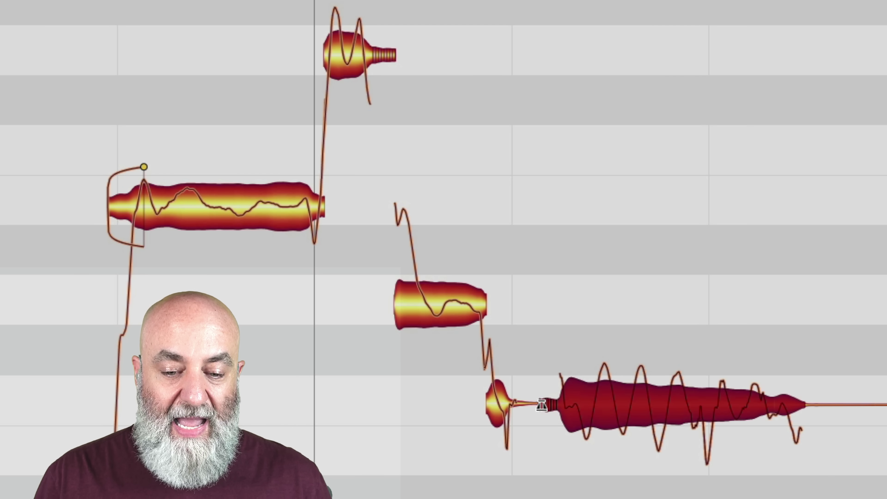
drag(541, 406, 849, 412)
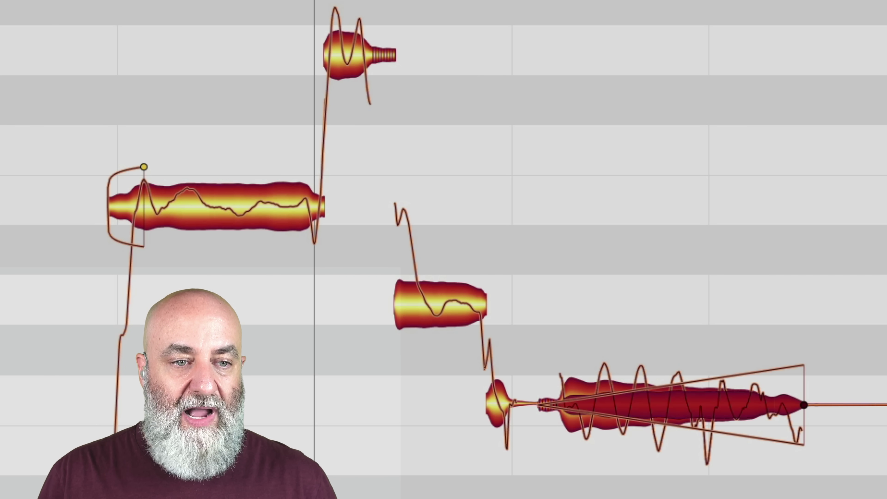
key(space)
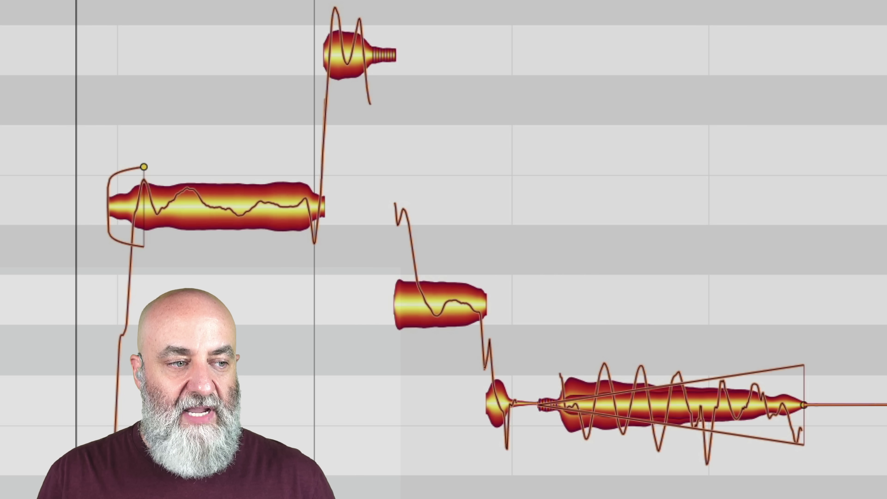
key(space)
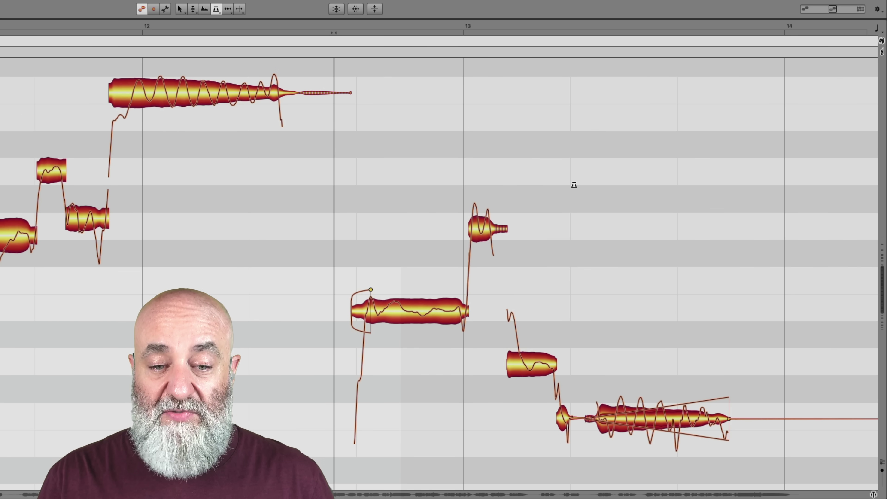
Drag the long final note's level down to about +0.36 dB with the Amplitude tool.
right_click(573, 184)
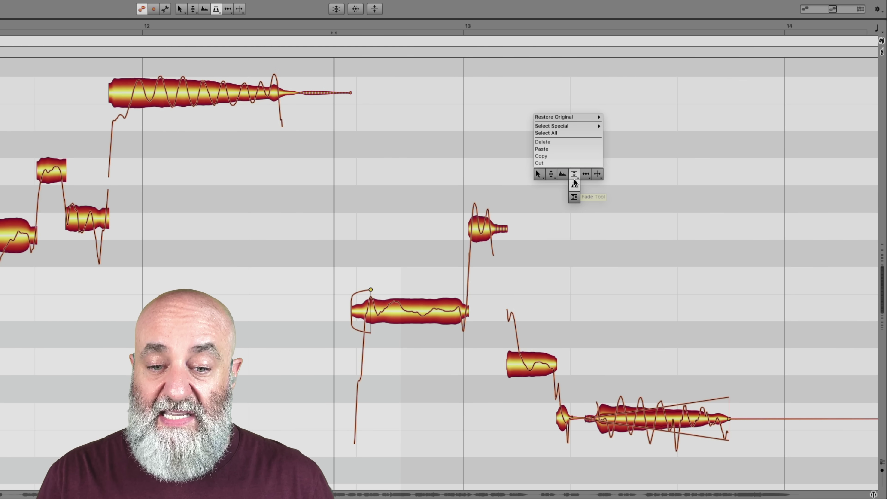
click(575, 175)
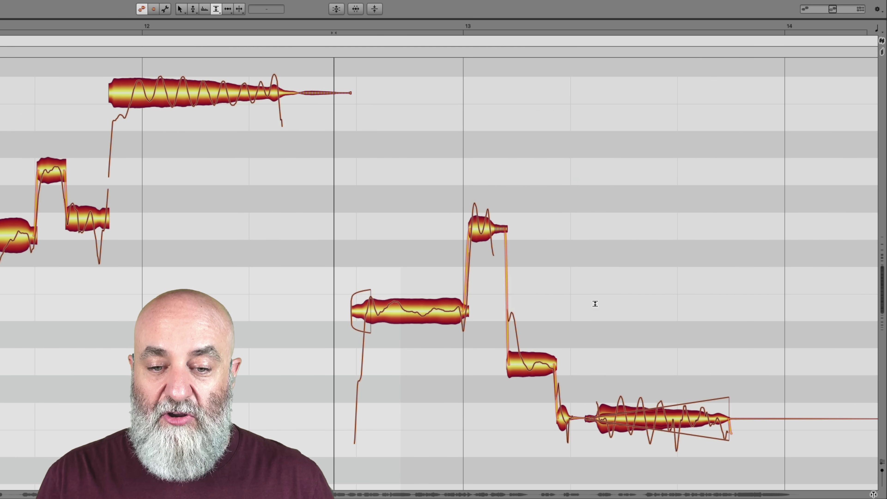
click(686, 418)
drag(685, 426, 685, 432)
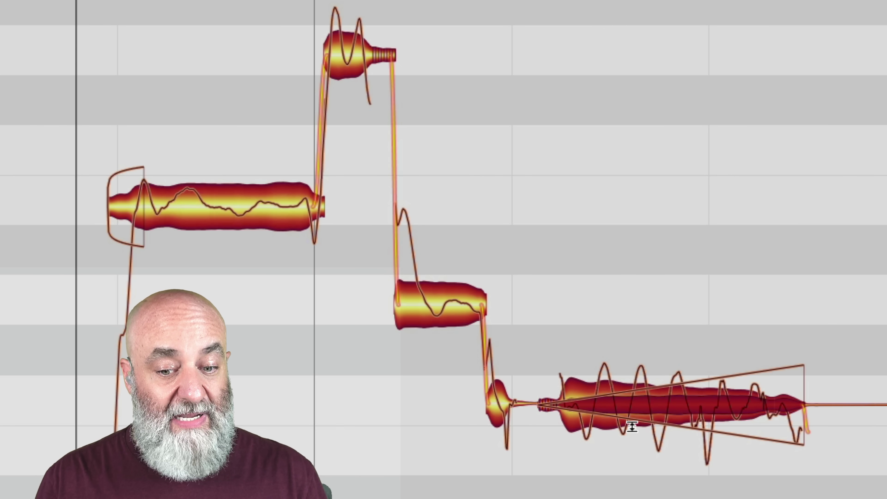
Use Select Special > Rotate and Select Hidden Notes to reveal the hidden note.
right_click(604, 411)
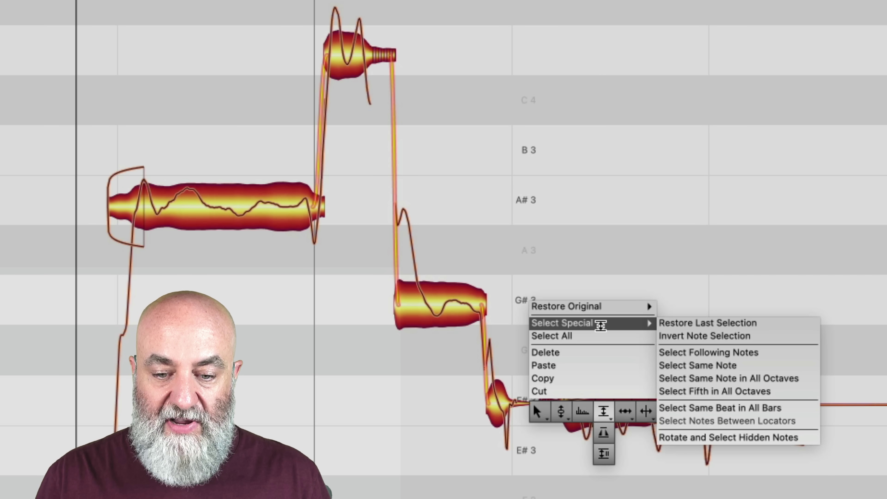
mouse_move(652, 323)
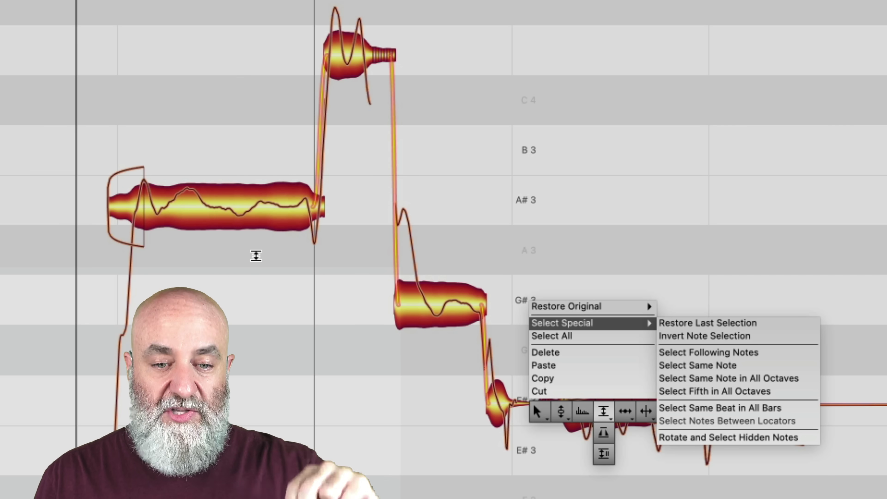
click(810, 438)
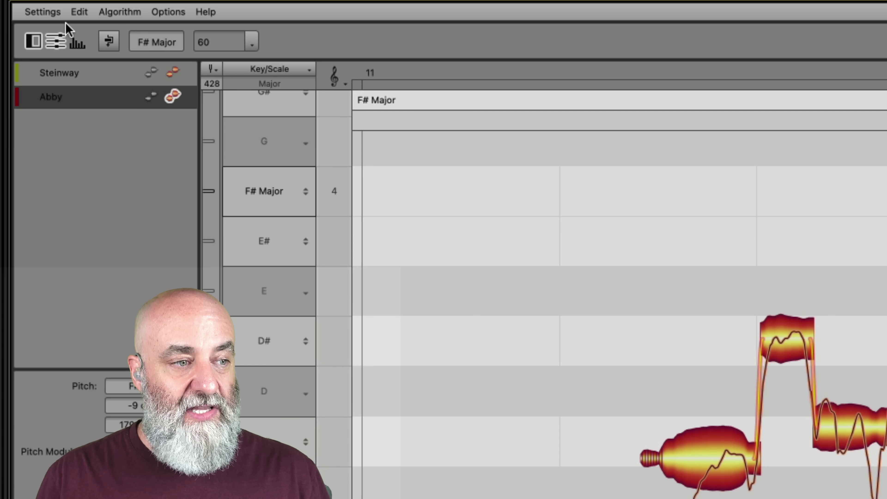
Search the Preferences shortcuts page for 'rot', then close the shortcuts list.
click(42, 11)
click(48, 25)
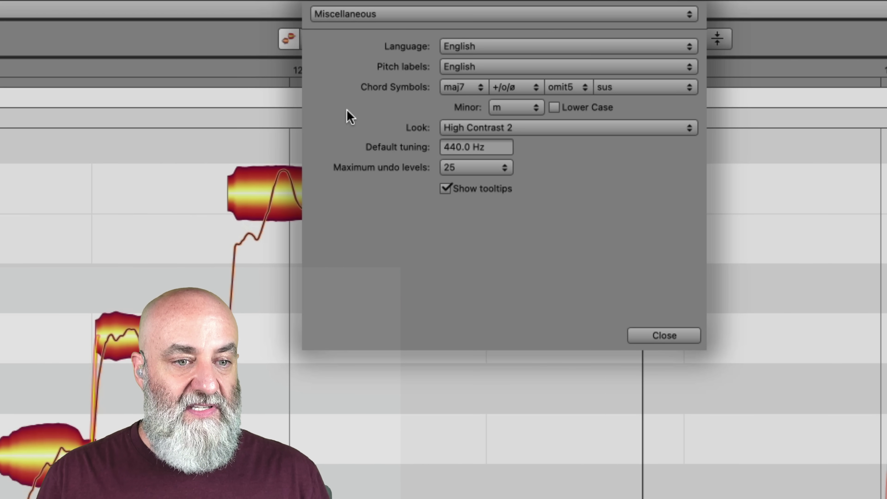
click(432, 16)
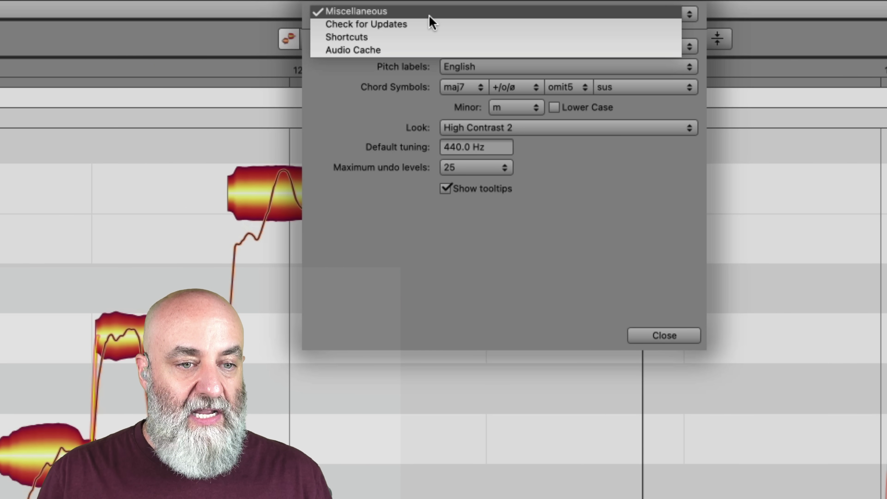
click(430, 37)
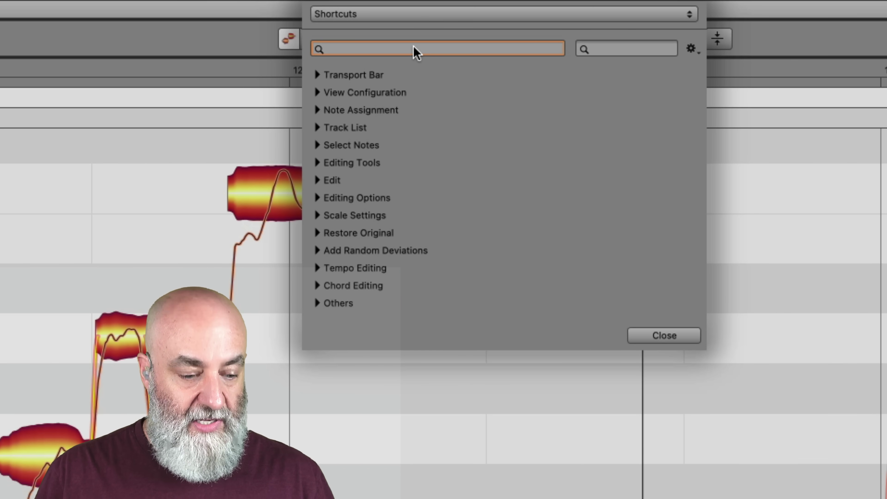
text(rota)
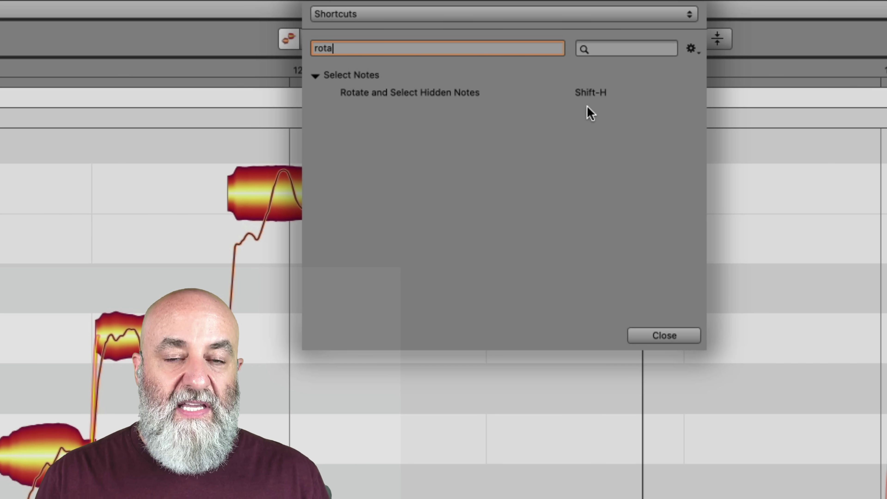
click(645, 339)
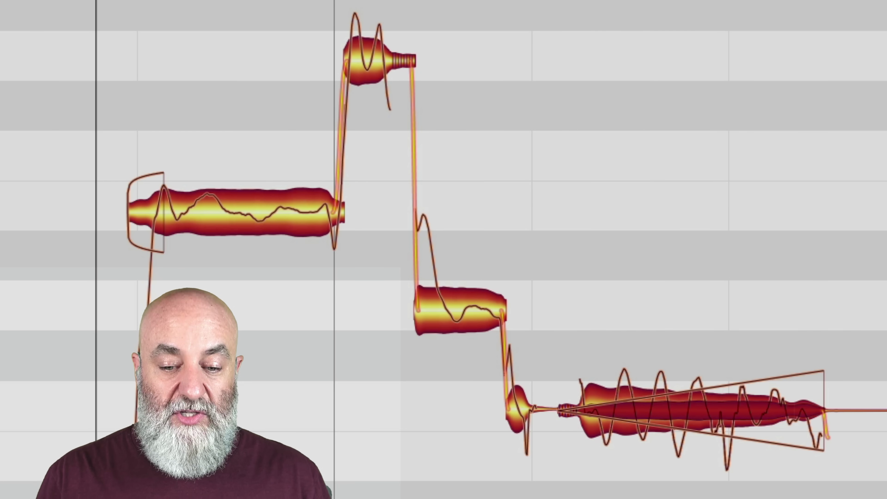
Select the final long note and Shift-add the short blip before it.
key(shift)
click(678, 406)
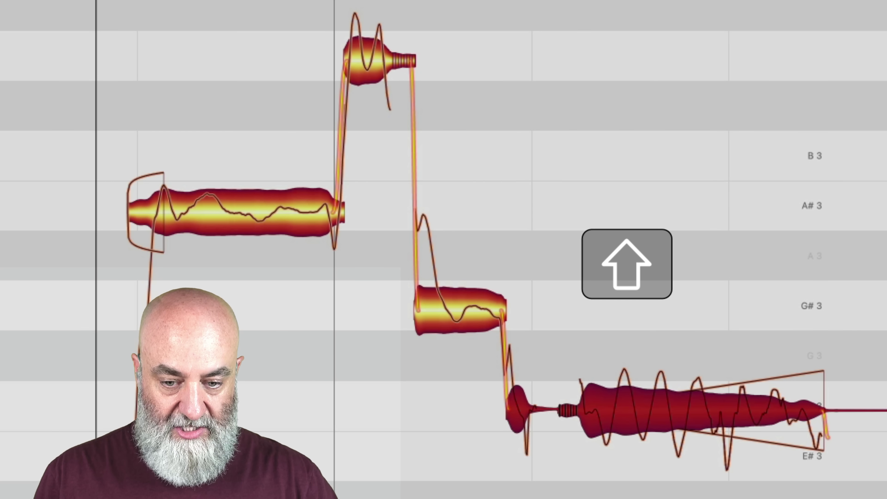
key(shift)
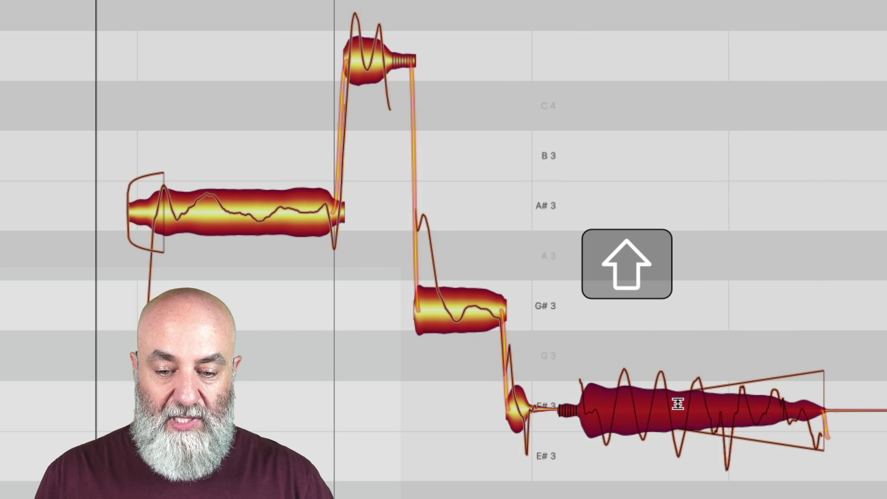
shift+click(678, 404)
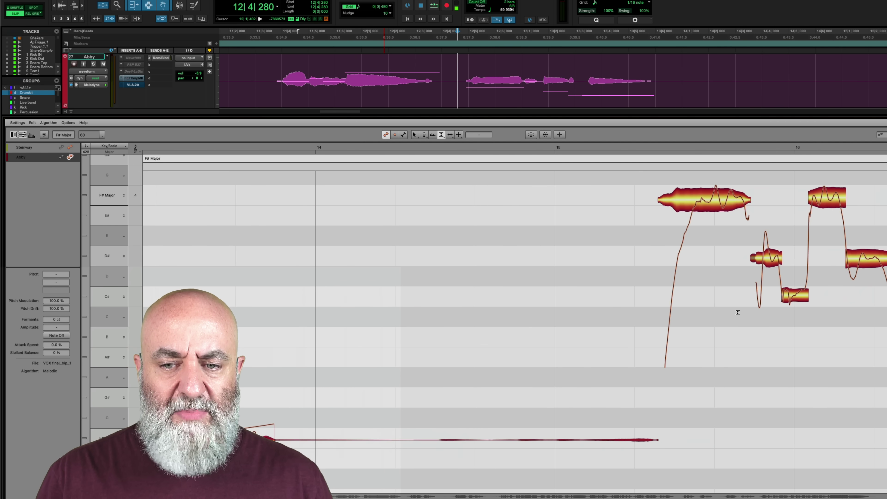
Scroll to bars 16–18, select the long note after bar 17, and play from just before it.
scroll(738, 312, right, 10)
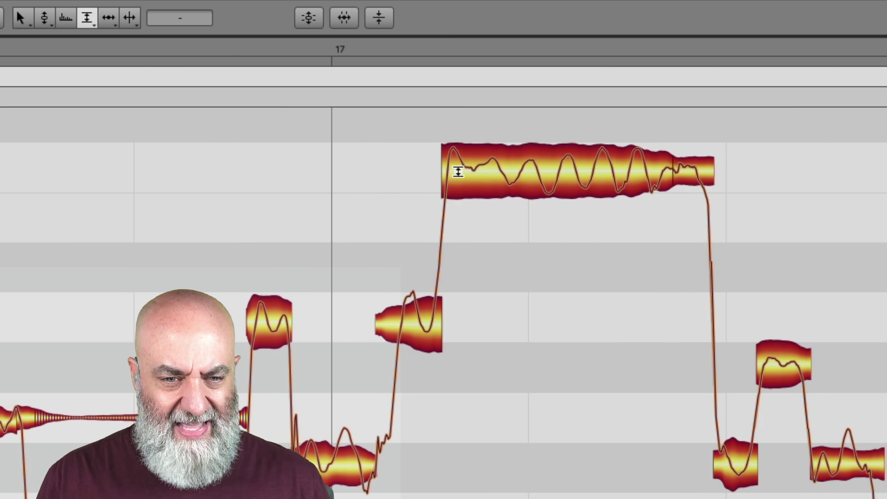
click(458, 171)
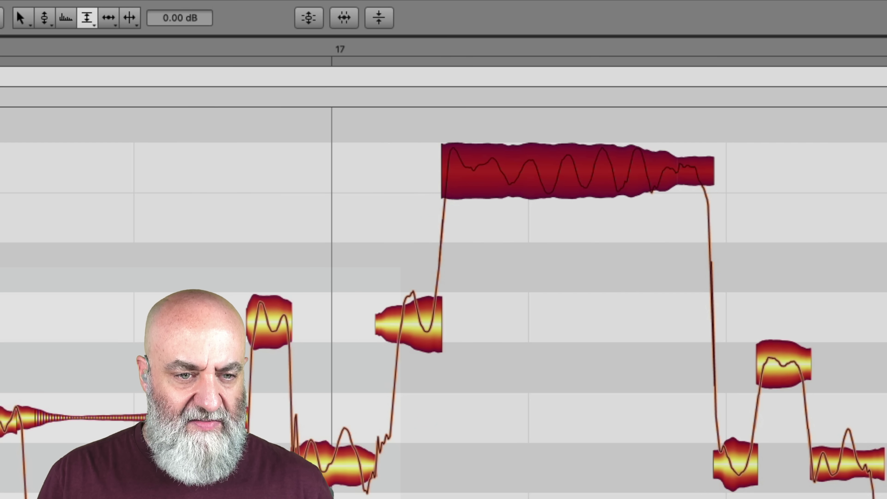
click(182, 44)
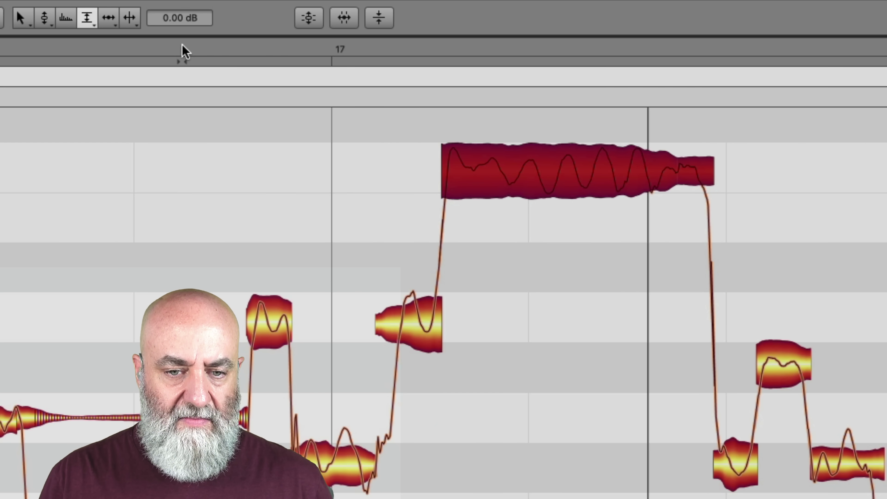
key(space)
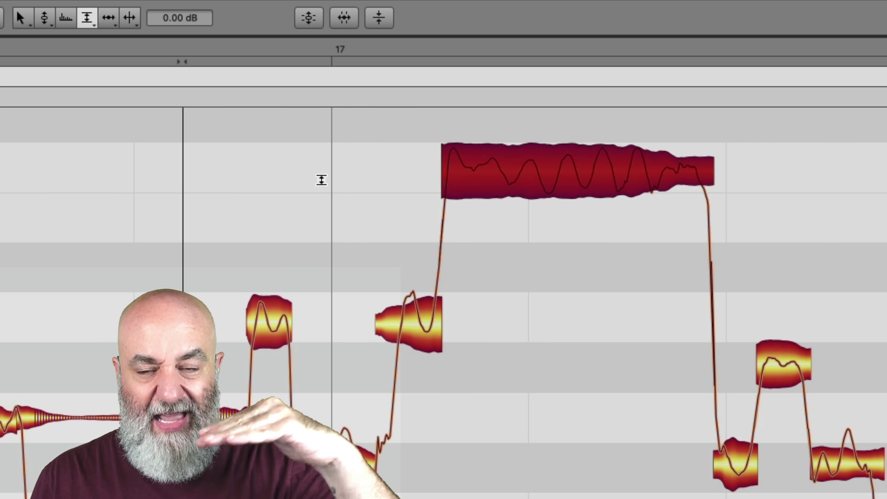
scroll(691, 290, up, 5)
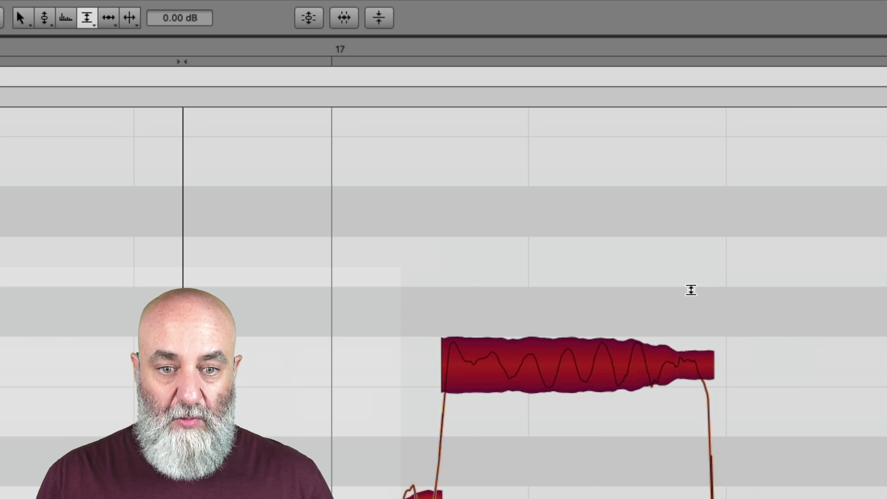
Use the Note Separation tool to cut the tapered tail off the held note after bar 17.
right_click(688, 319)
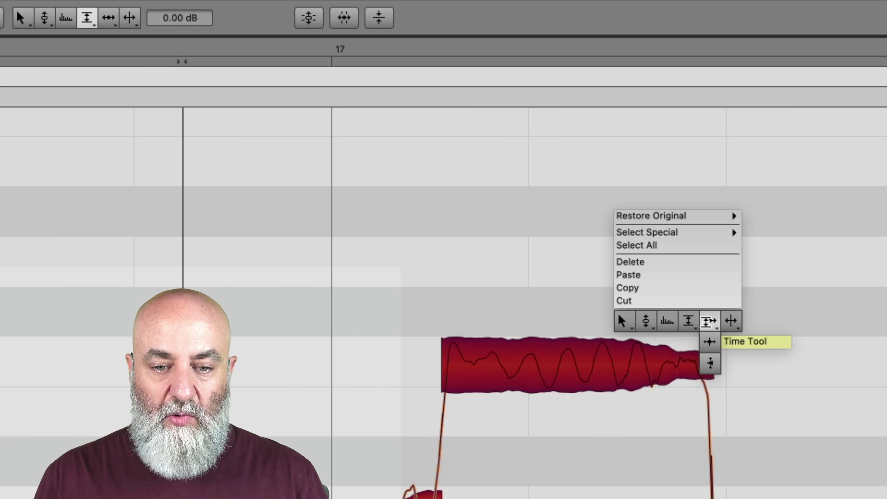
click(731, 323)
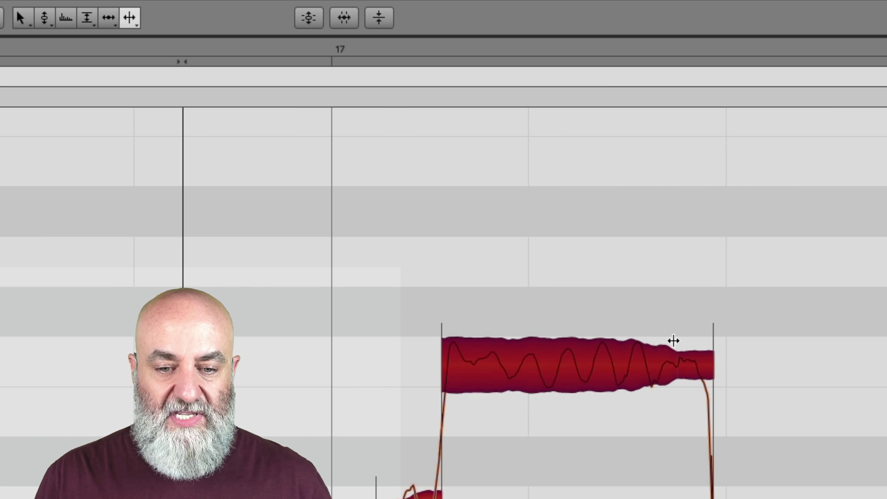
drag(592, 264, 746, 361)
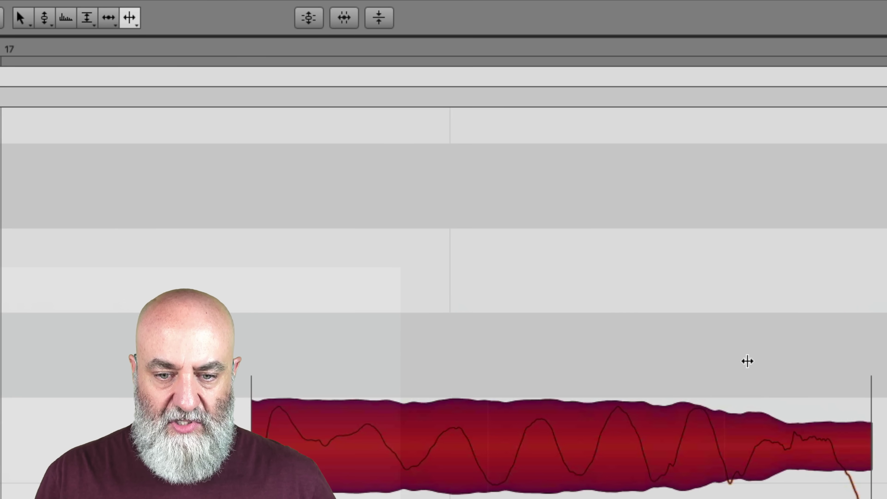
scroll(746, 360, down, 5)
scroll(746, 360, right, 5)
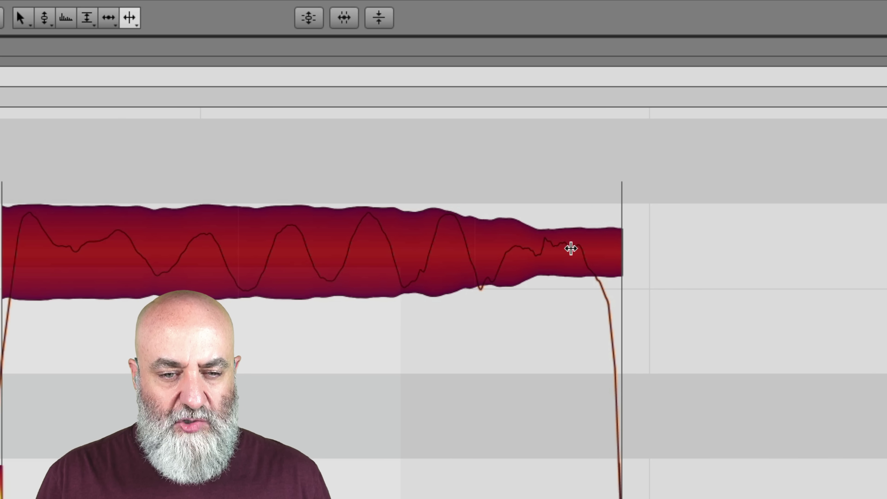
double_click(583, 254)
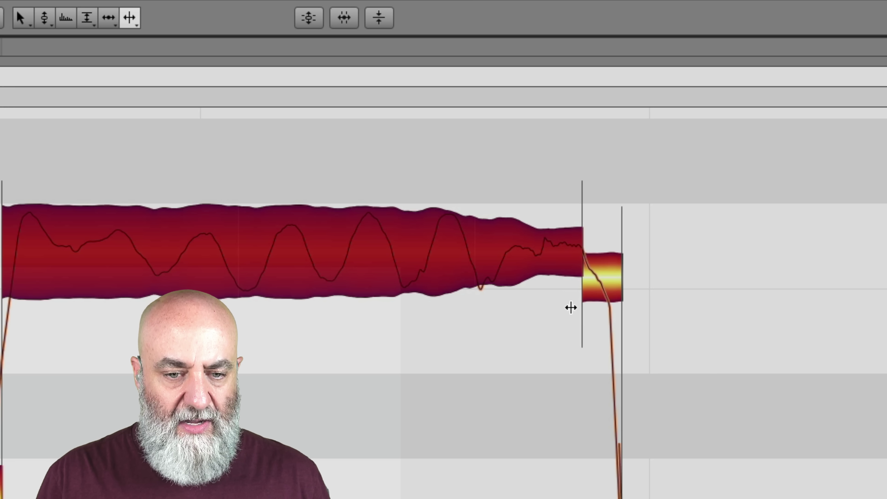
right_click(598, 253)
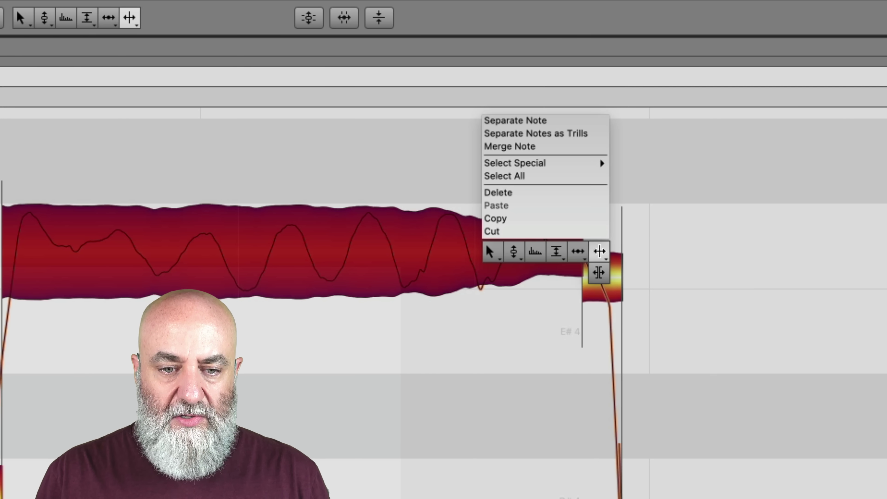
Raise the long held note's level to about +6 dB with the Amplitude Tool.
click(557, 273)
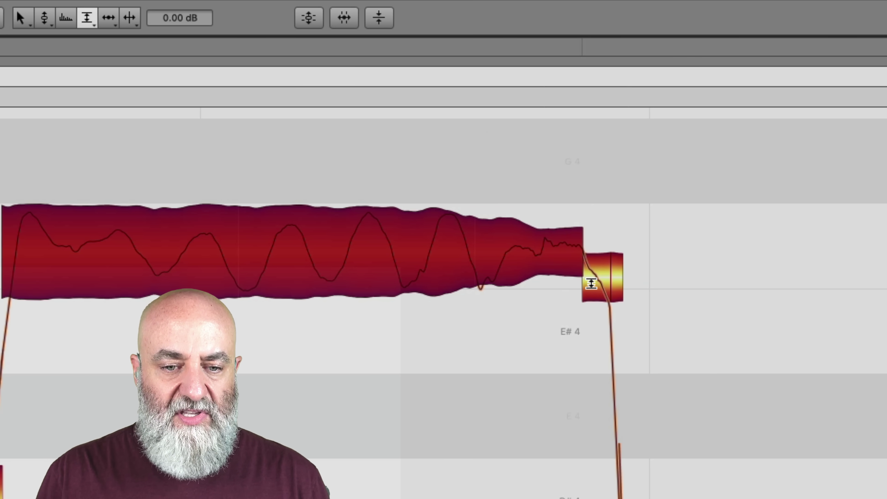
drag(591, 283, 592, 234)
drag(477, 245, 616, 311)
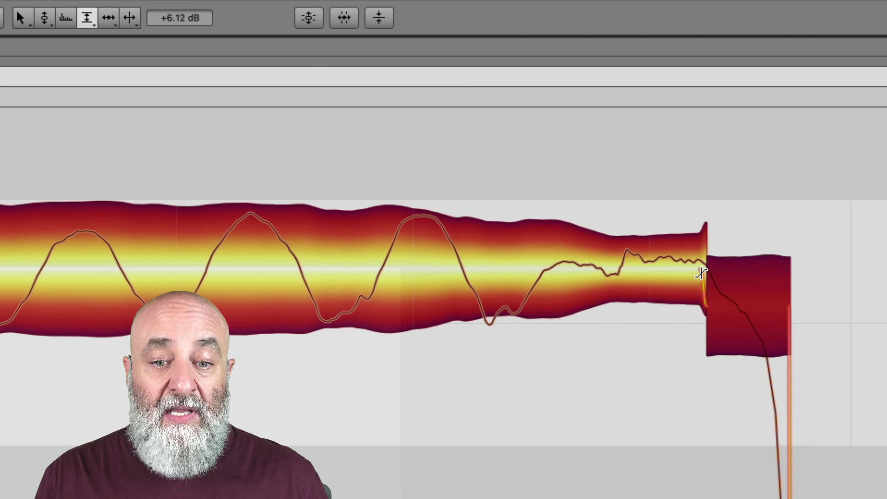
Shape the transition into the short tail note, bringing it up about +7.92 dB.
click(701, 273)
drag(701, 273, 737, 260)
key(Right)
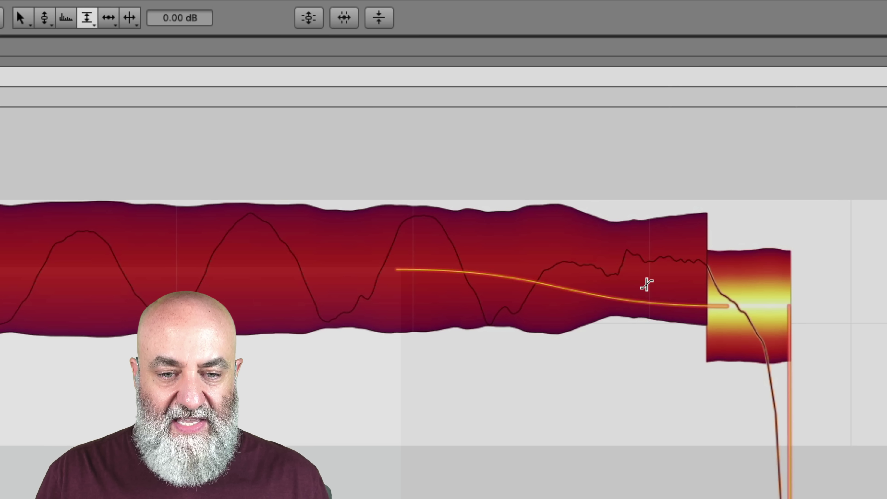
Pitch the tail note up to F# 4 (about -6 cents), then zoom out to bars 15–19.
right_click(734, 293)
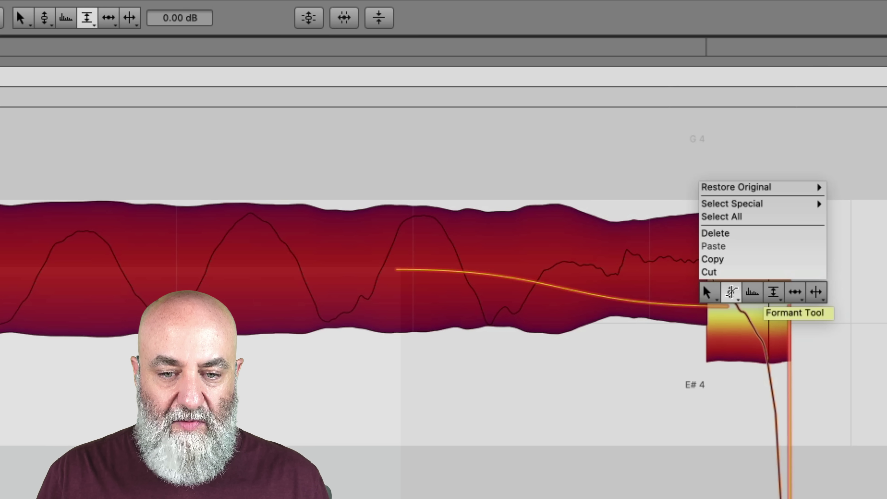
click(731, 293)
drag(752, 293, 755, 263)
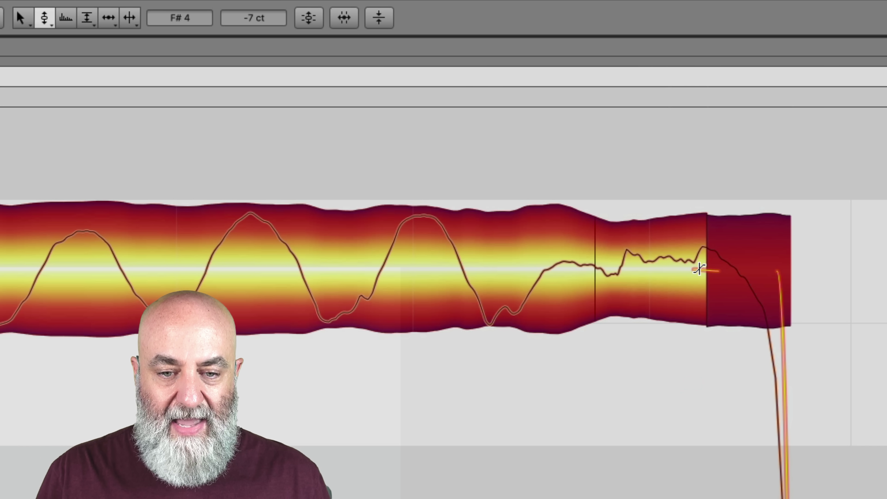
click(701, 259)
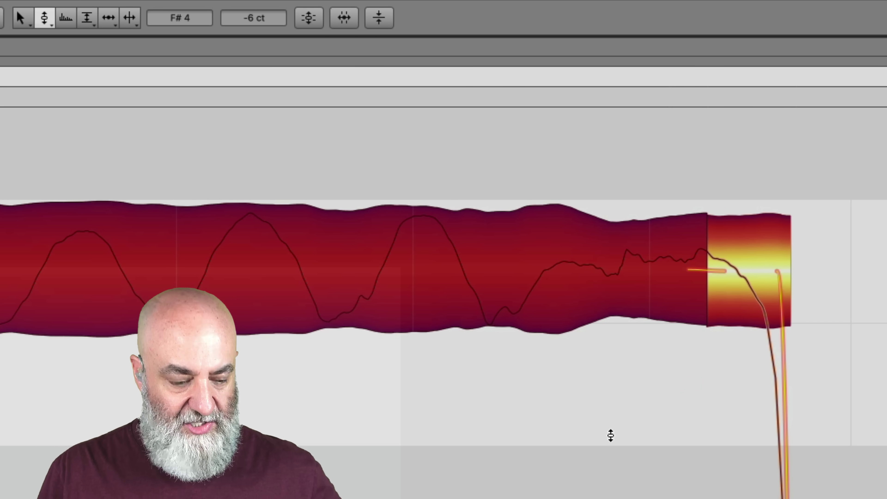
drag(655, 462, 403, 367)
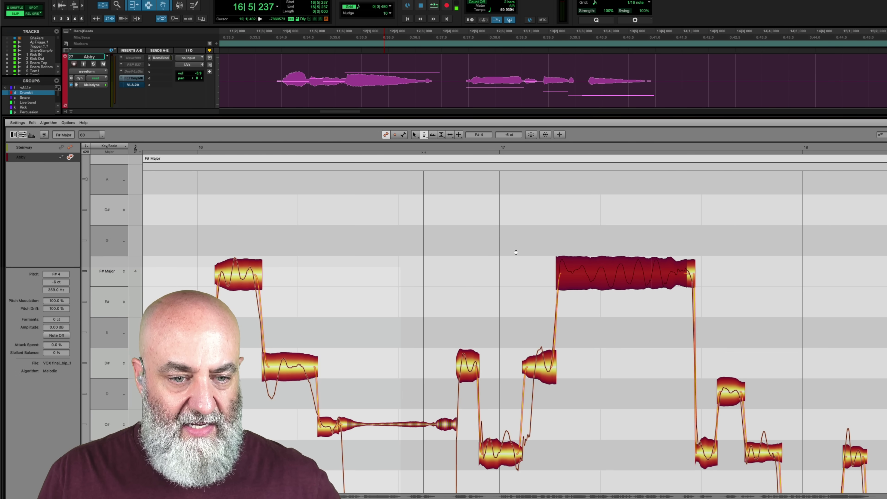
drag(516, 252, 472, 211)
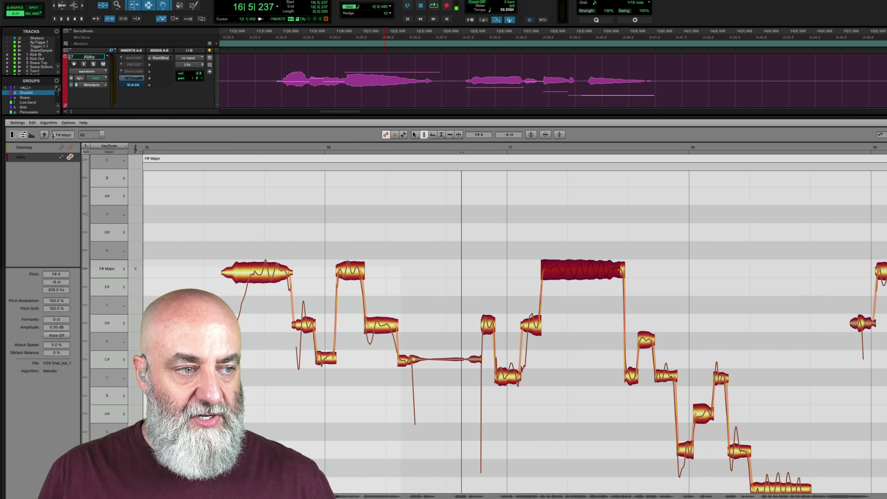
click(211, 160)
key(space)
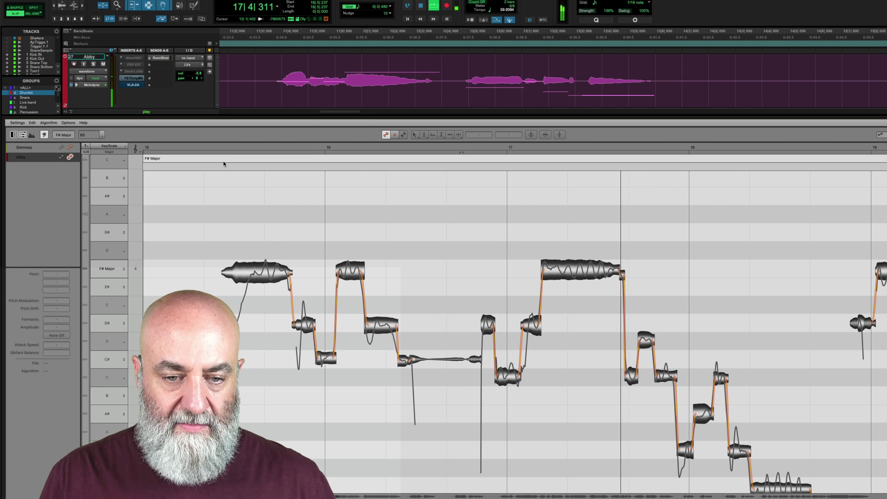
key(space)
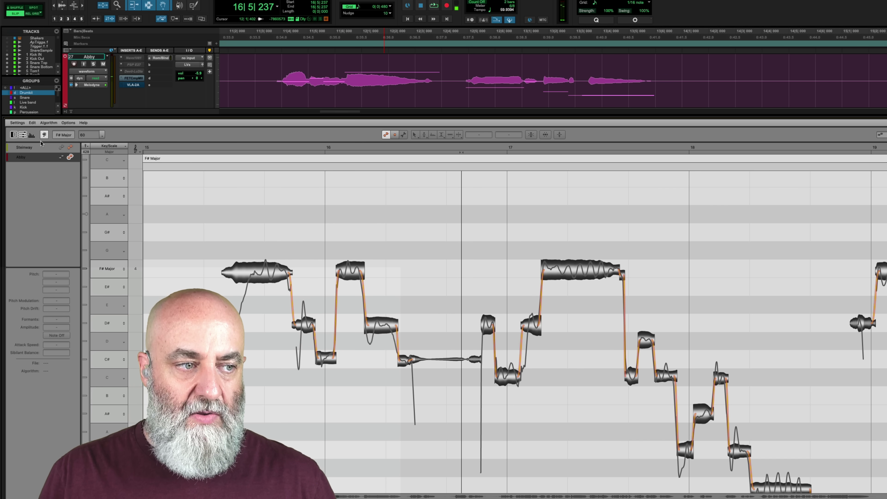
click(43, 134)
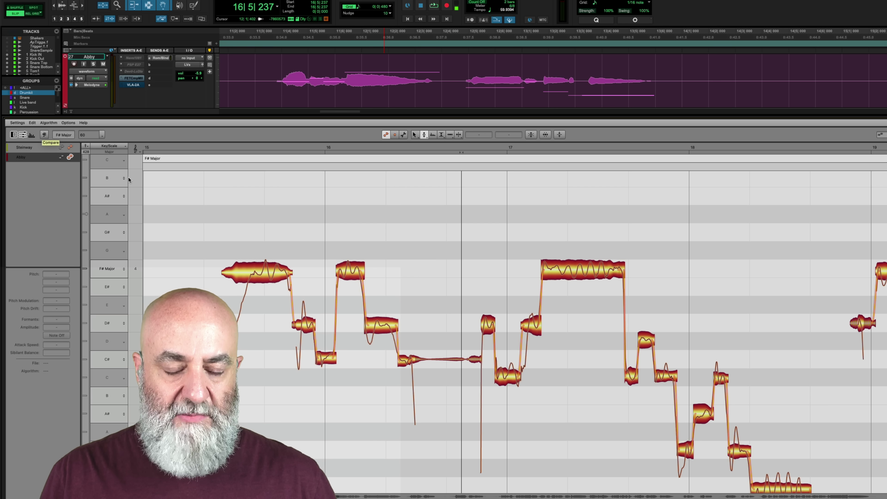
key(space)
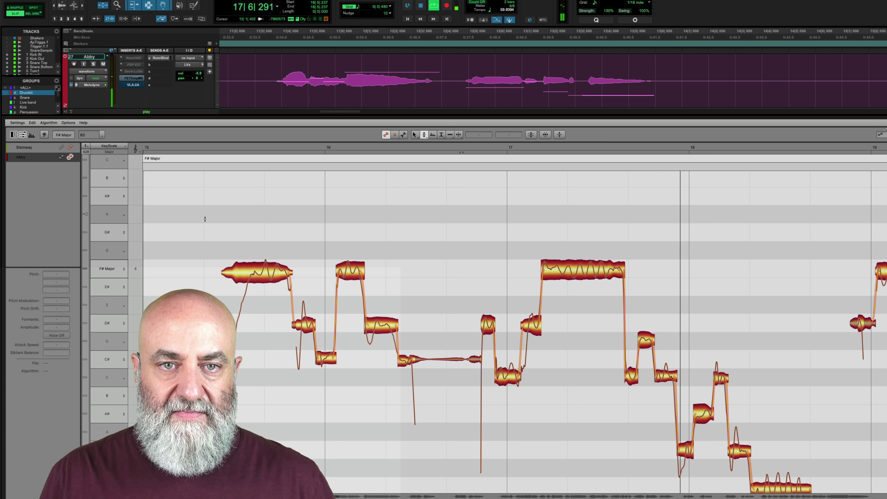
key(space)
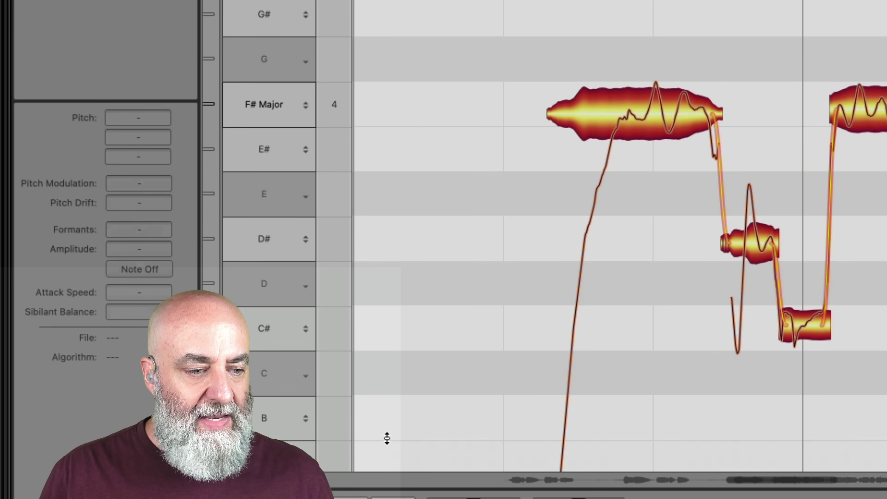
scroll(395, 460, up, 3)
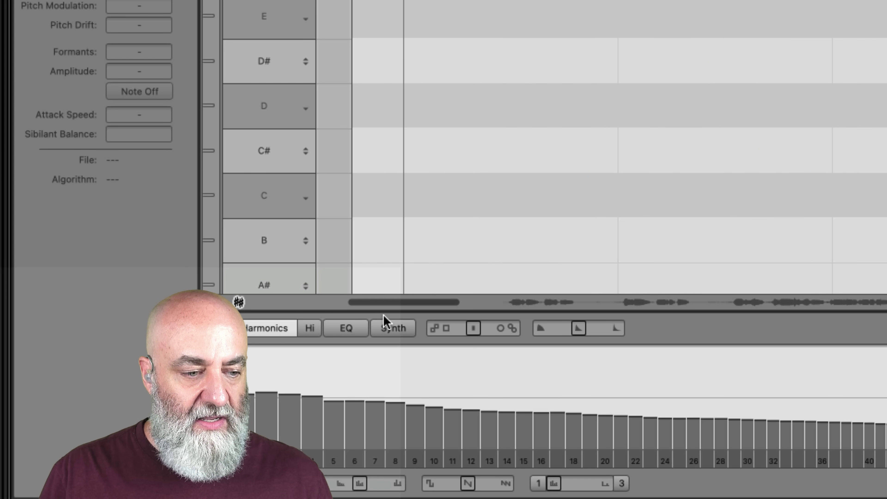
drag(382, 307, 402, 157)
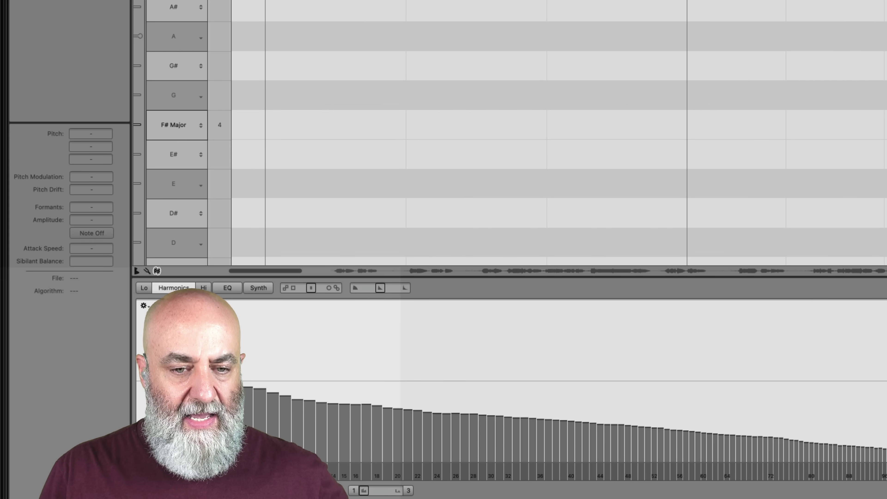
scroll(559, 133, down, 5)
scroll(510, 133, right, 10)
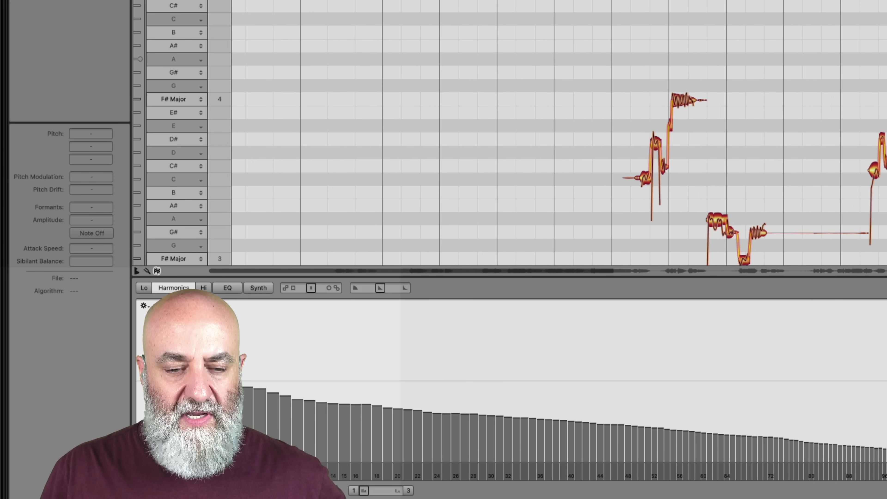
scroll(510, 133, down, 3)
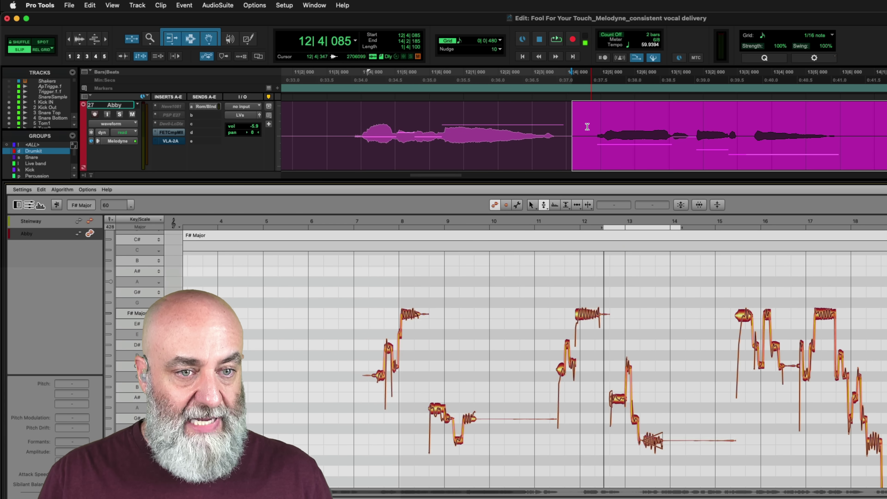
Separate the vocal range 12|4|293–14|1|000 into its own clip with Separate Clip At Selection.
drag(587, 127, 877, 134)
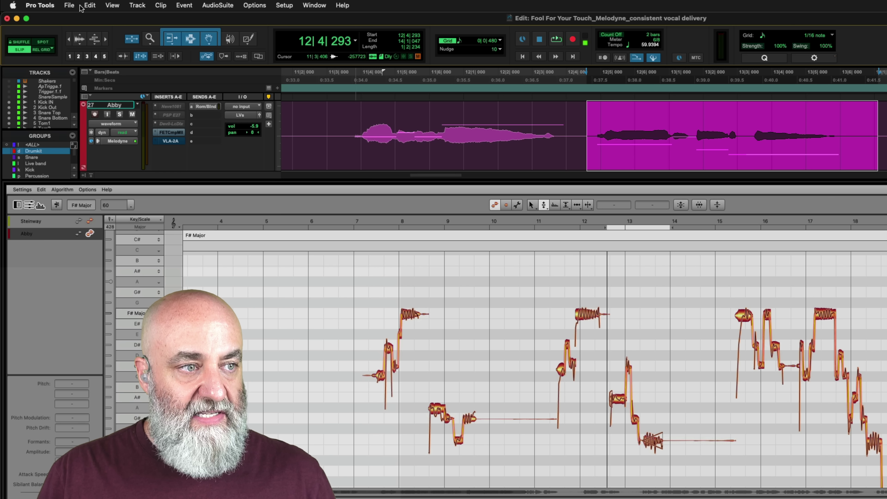
click(89, 6)
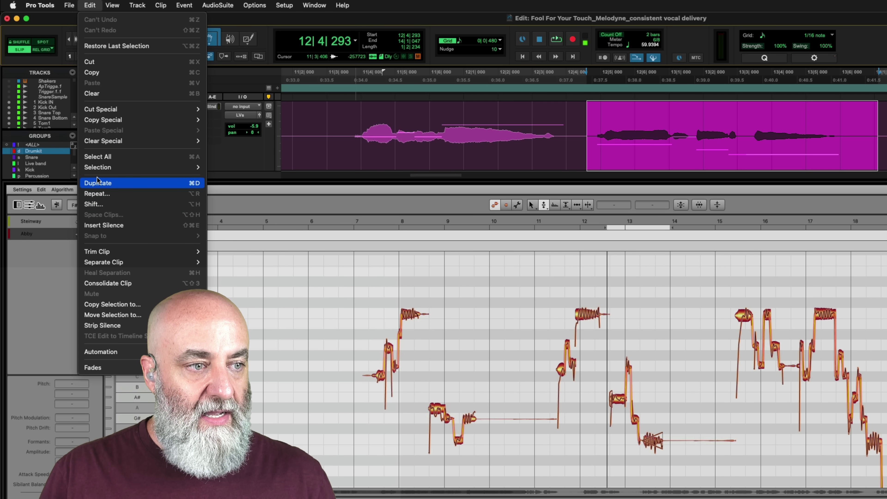
mouse_move(98, 167)
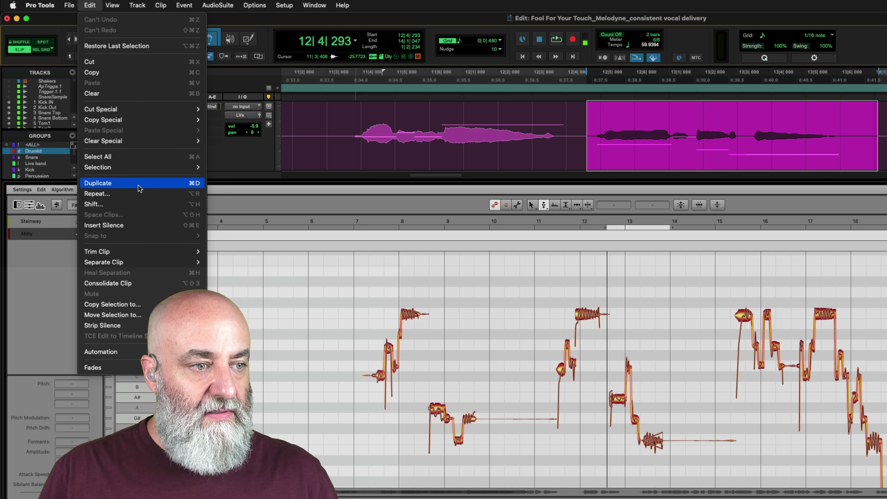
mouse_move(136, 265)
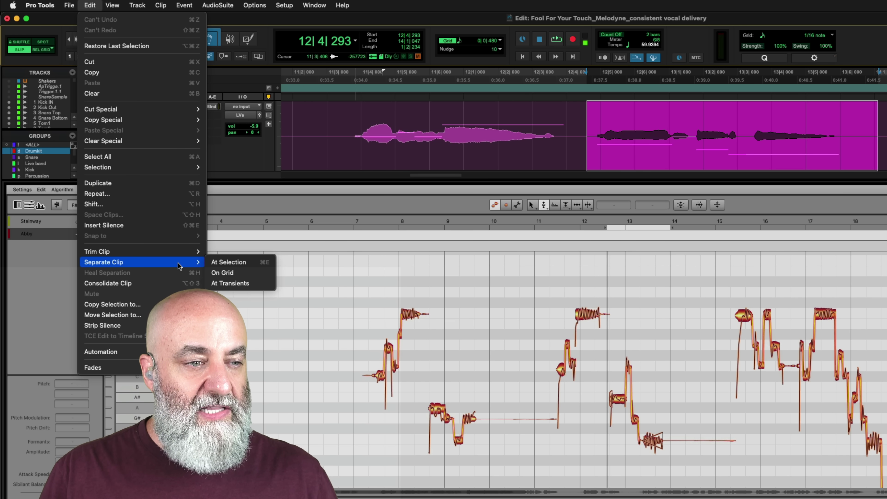
click(228, 261)
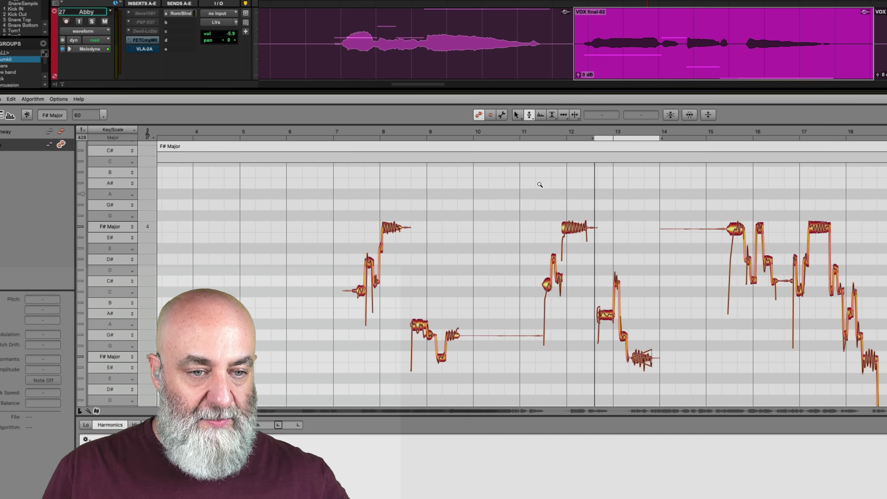
Select the A#3 note in the split-off clip to check its level.
scroll(559, 260, up, 6)
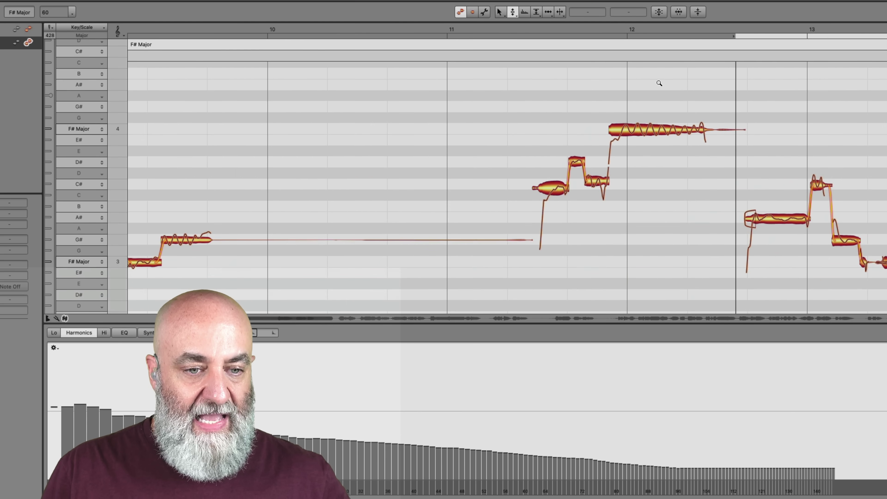
scroll(681, 90, right, 5)
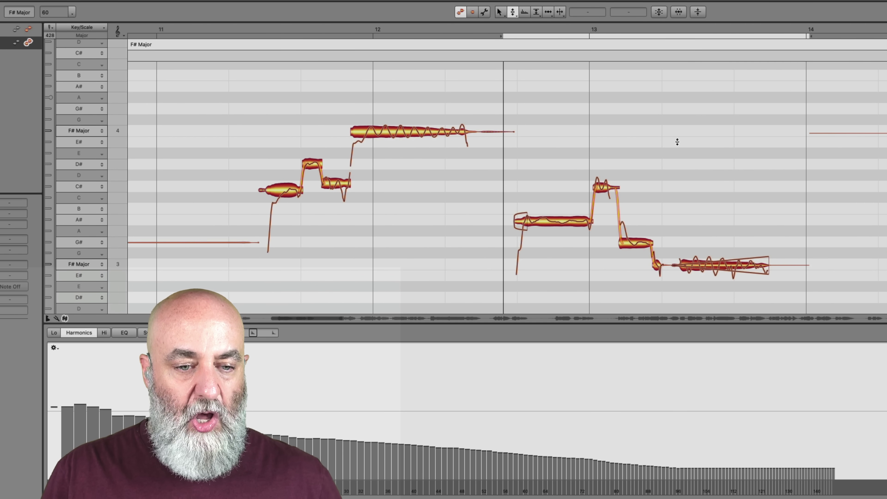
click(566, 218)
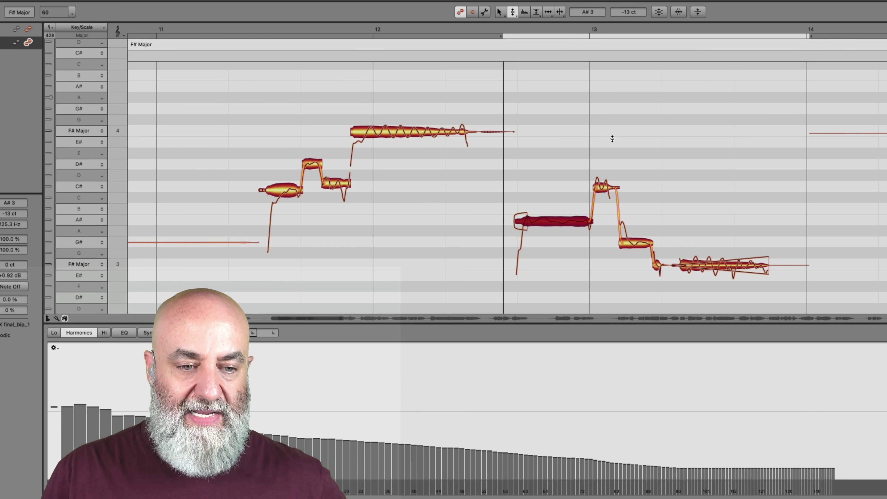
scroll(612, 139, down, 5)
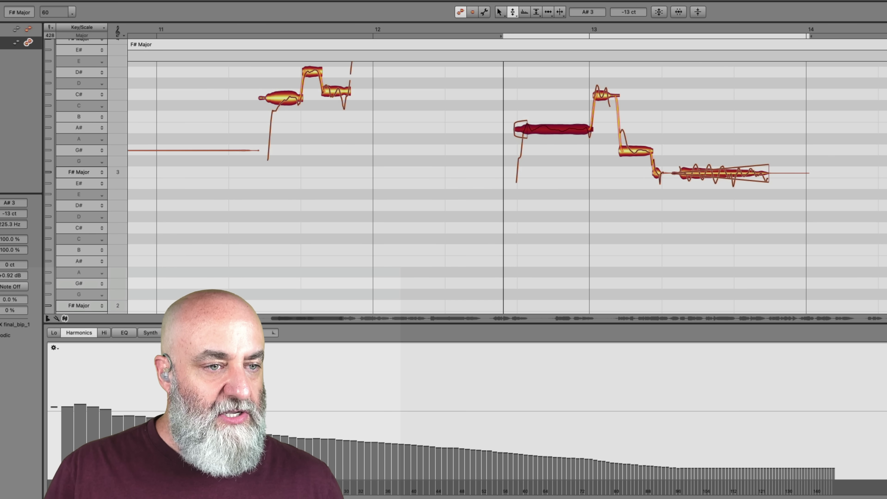
Mark a range over the bar 11–12 phrase, select the long F#4 note and zoom in.
click(209, 36)
scroll(323, 213, up, 3)
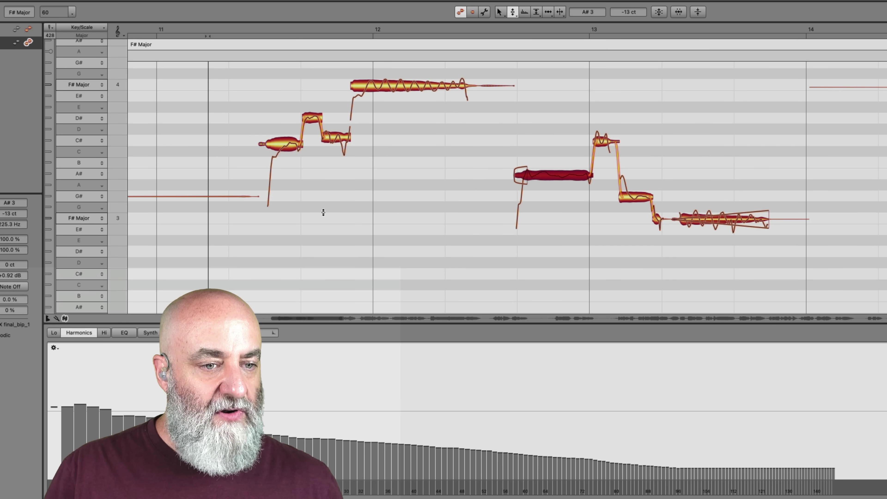
scroll(324, 213, up, 1)
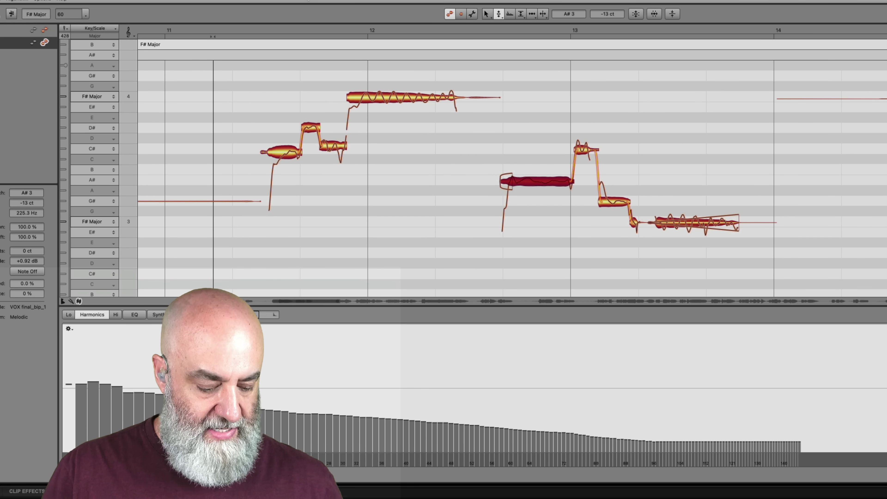
click(376, 101)
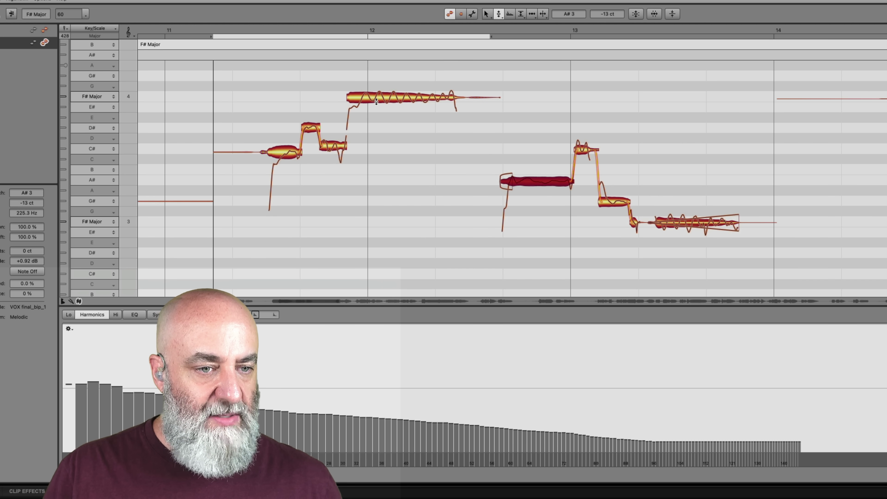
click(375, 98)
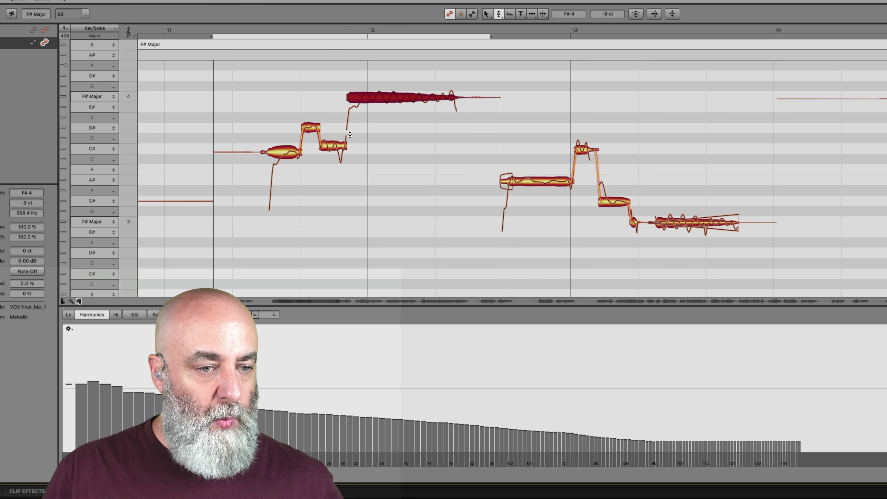
drag(344, 135, 377, 309)
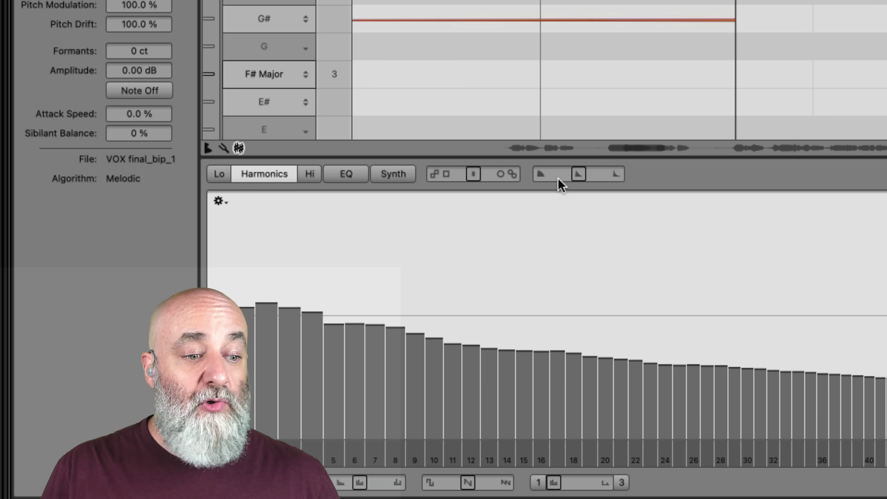
Lower the long F#4 note's Dynamics slider to -5 % in the Sound Editor's Harmonics view.
mouse_move(558, 184)
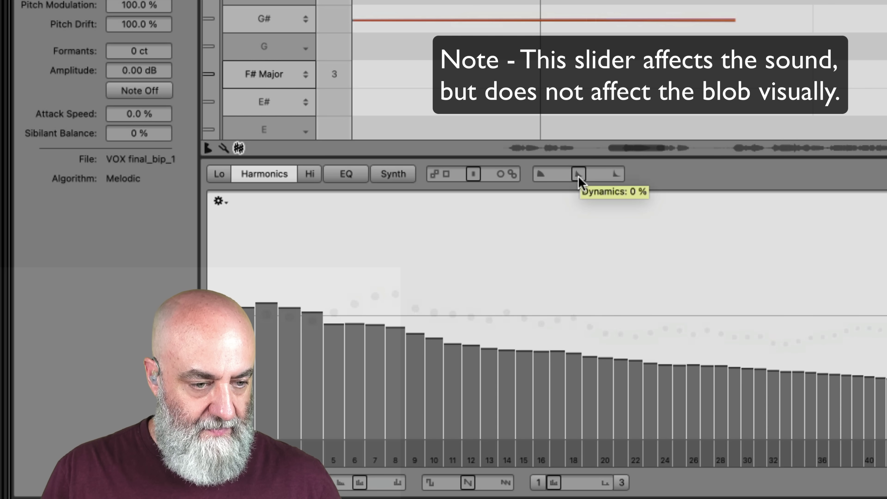
drag(578, 180, 464, 254)
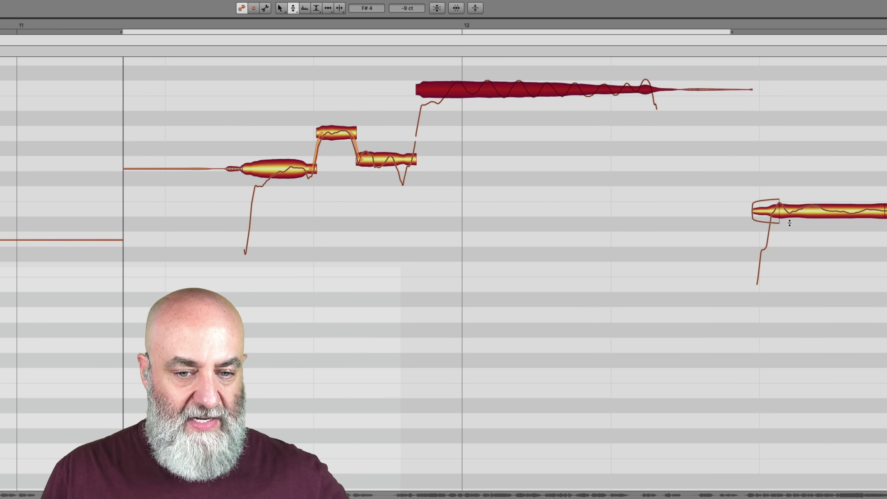
scroll(673, 206, down, 5)
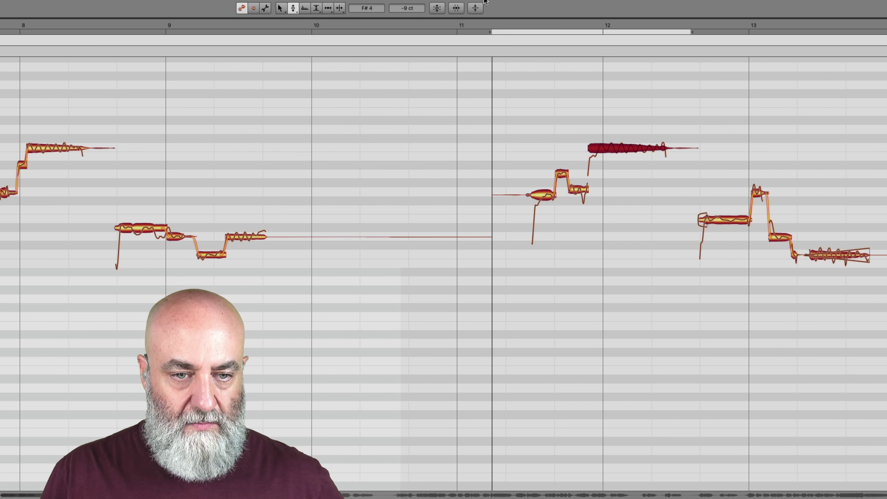
click(480, 25)
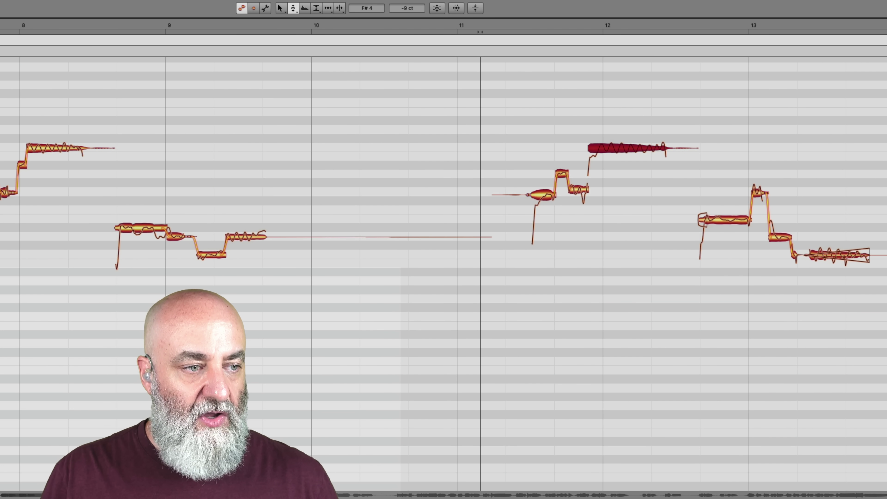
key(Escape)
key(space)
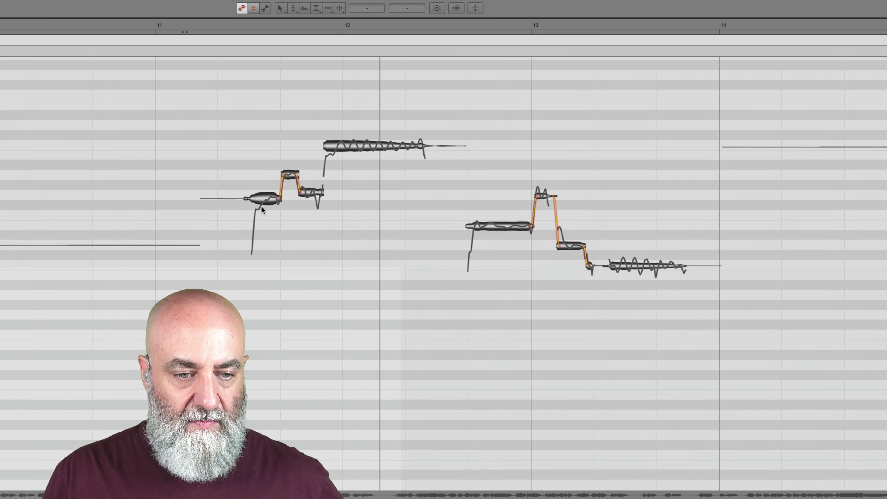
scroll(302, 238, up, 3)
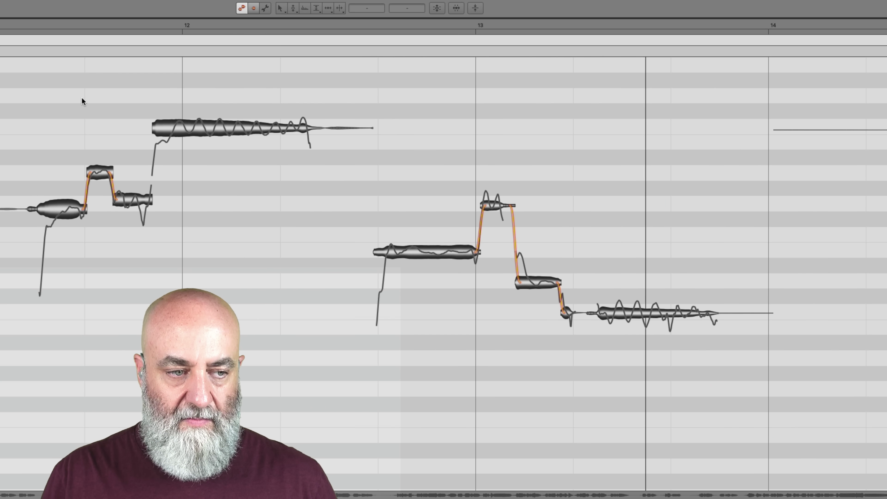
key(space)
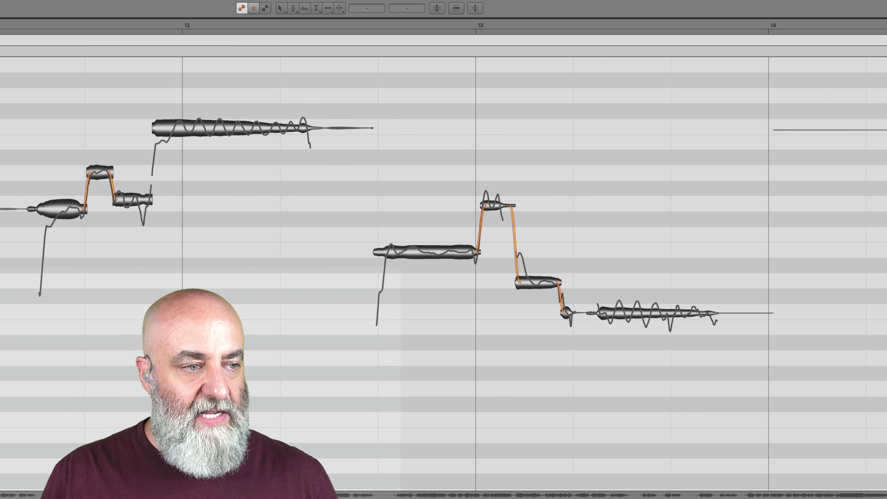
key(F2)
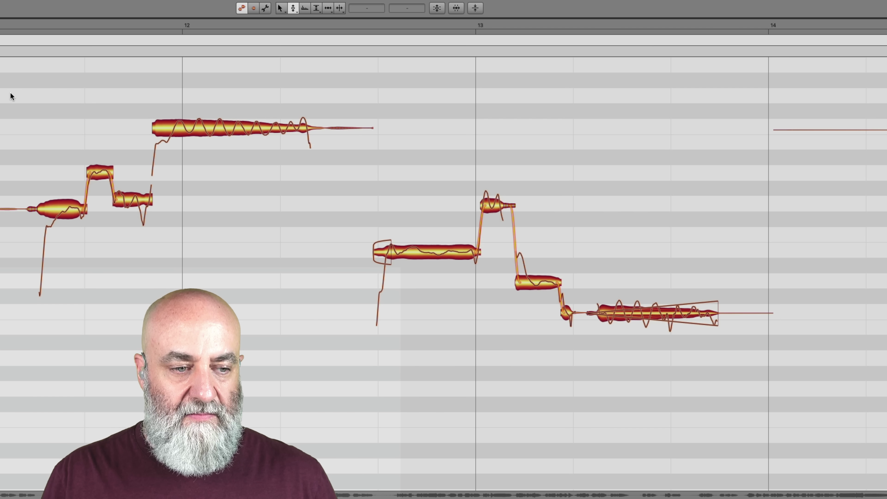
key(space)
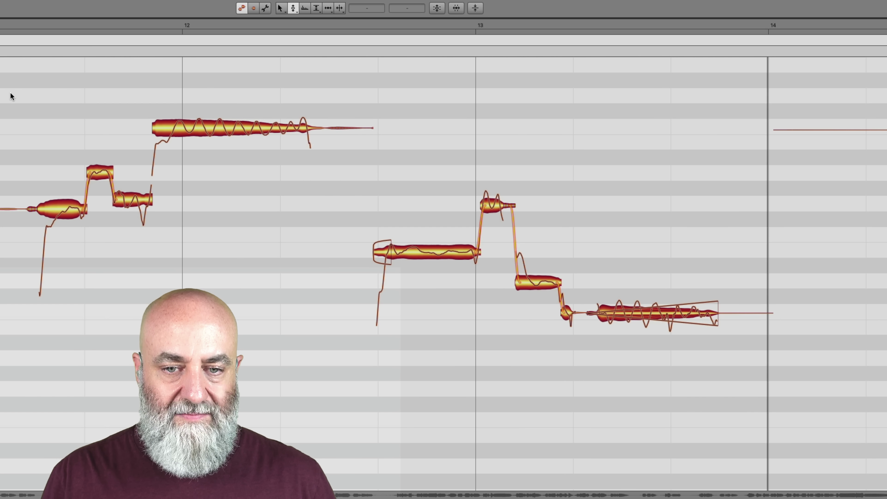
key(space)
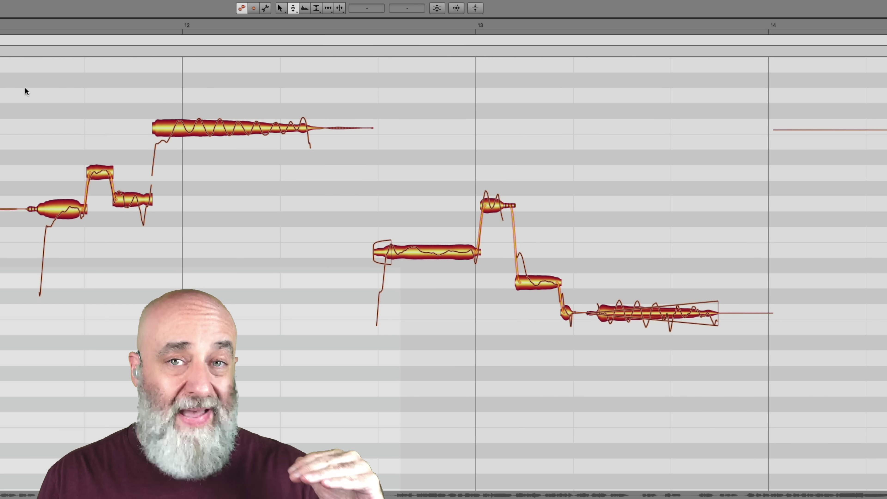